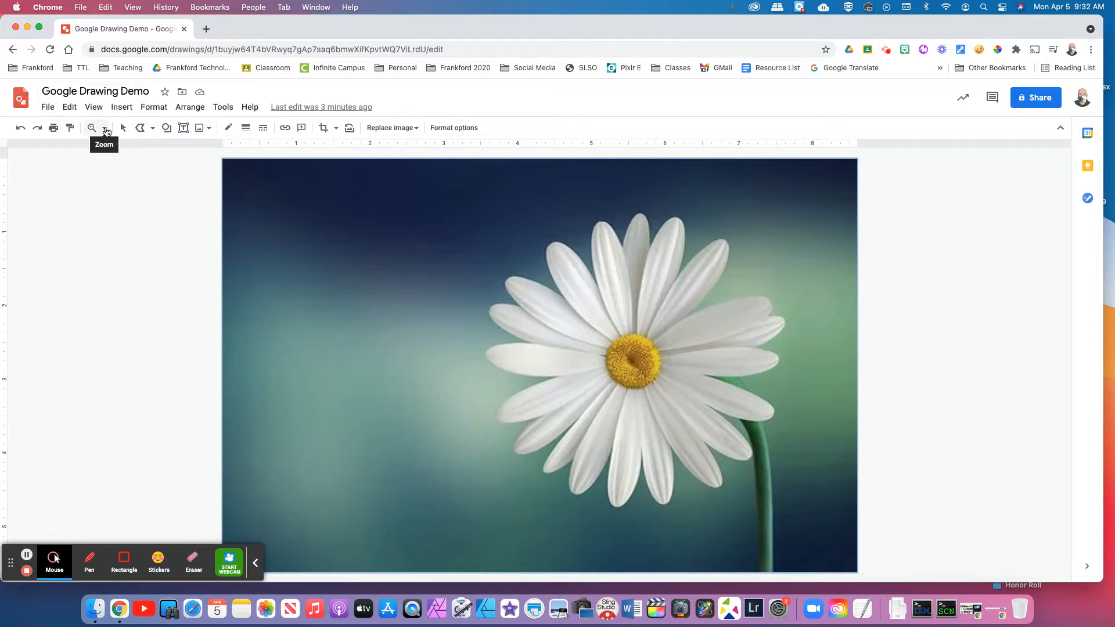
{"action": "left_click", "coordinate": [152, 129]}
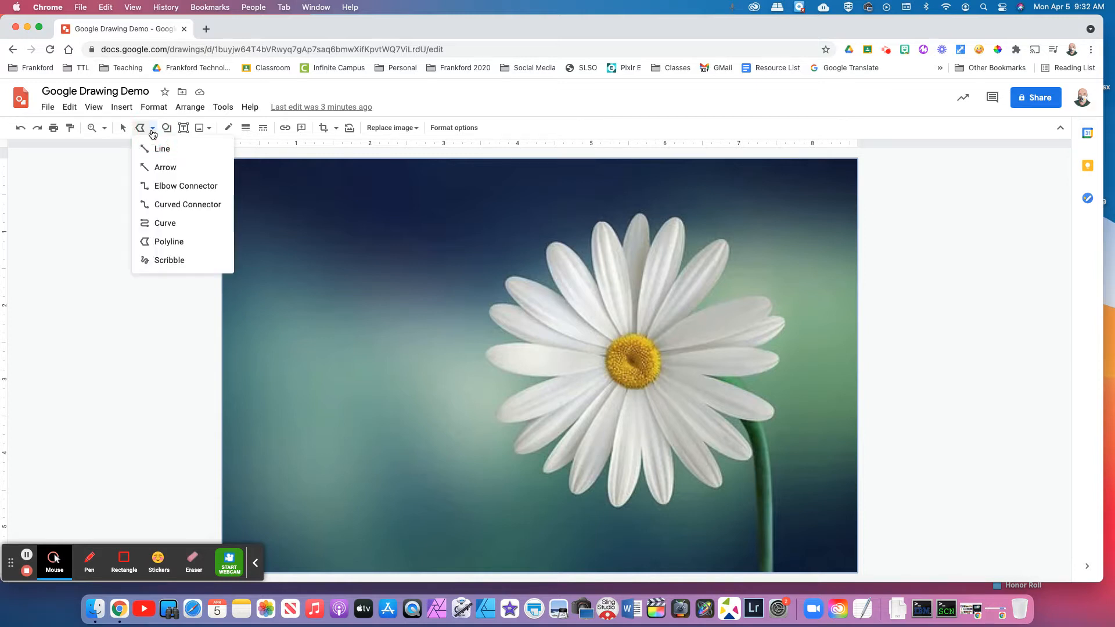
{"action": "left_click", "coordinate": [149, 129]}
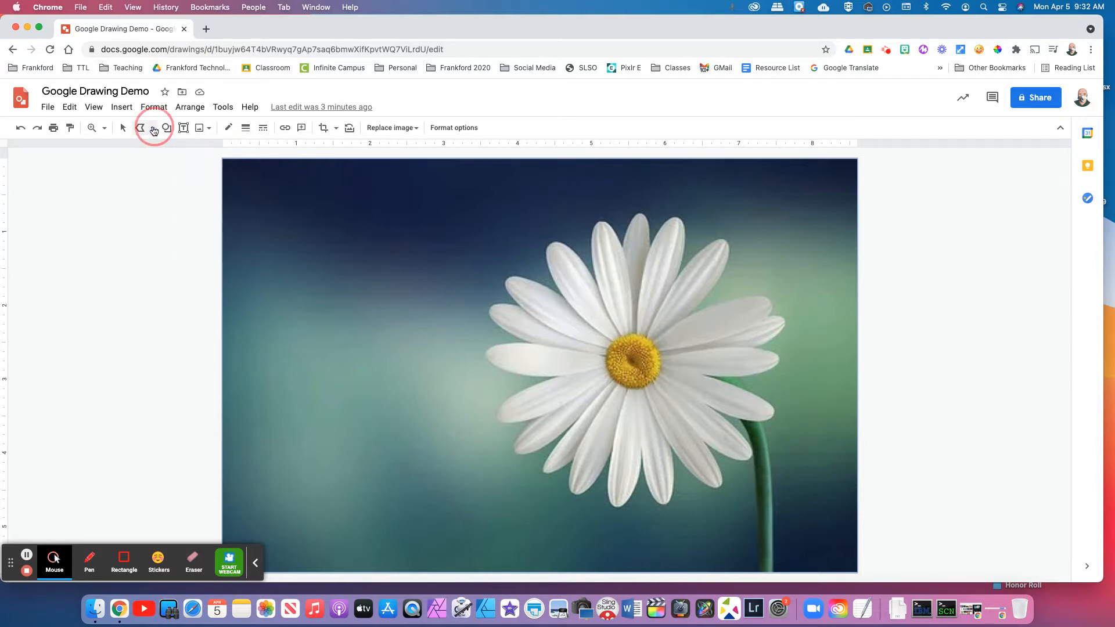
{"action": "left_click", "coordinate": [148, 130]}
{"action": "left_click", "coordinate": [154, 147]}
- Trace the flower's stem with a closed polyline, from under the petals down to the canvas's lower edge and back up
{"action": "left_click", "coordinate": [153, 129]}
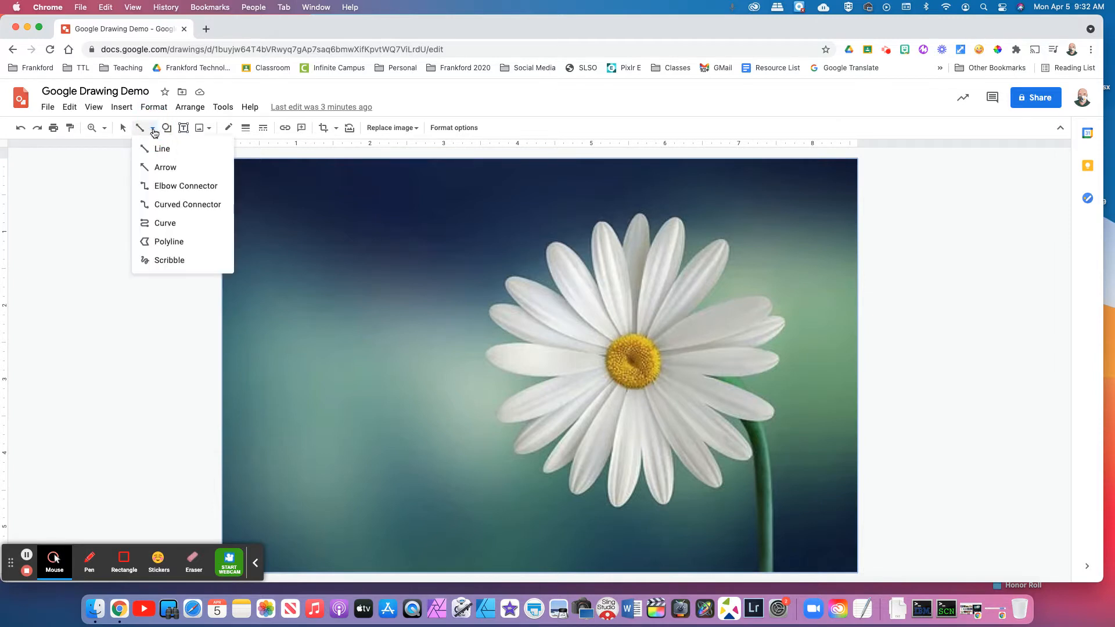
{"action": "left_click", "coordinate": [150, 244]}
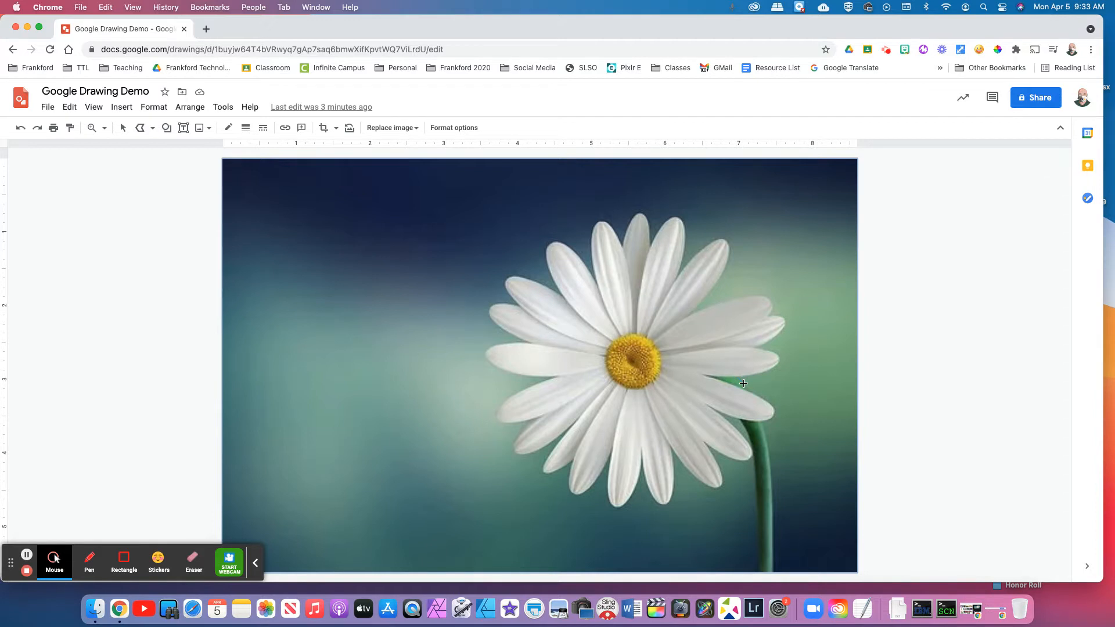
{"action": "left_click_drag", "start_coordinate": [746, 387], "coordinate": [761, 420]}
{"action": "left_click_drag", "start_coordinate": [767, 440], "coordinate": [768, 450]}
{"action": "left_click", "coordinate": [771, 497]}
{"action": "left_click", "coordinate": [758, 572]}
{"action": "left_click", "coordinate": [753, 456]}
{"action": "left_click", "coordinate": [750, 443]}
{"action": "left_click", "coordinate": [748, 431]}
{"action": "left_click", "coordinate": [742, 420]}
{"action": "left_click", "coordinate": [731, 401]}
{"action": "left_click", "coordinate": [710, 374]}
{"action": "left_click", "coordinate": [738, 378]}
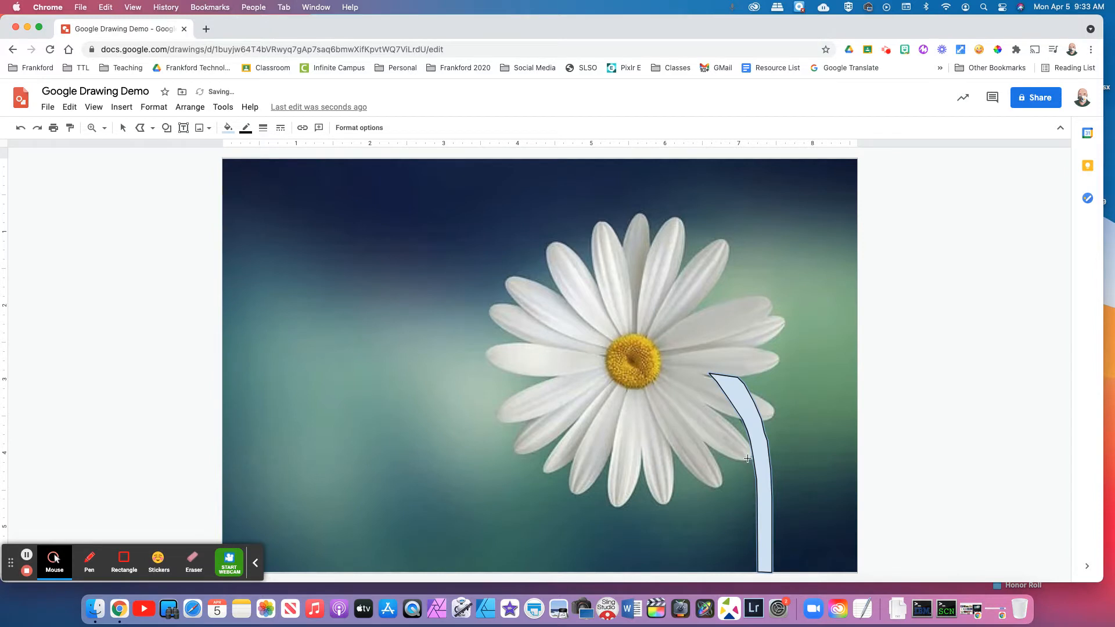
- Adjust the stem shape's edge points to follow the photographed stem more closely and fill the shape with solid medium green
{"action": "left_click", "coordinate": [124, 128]}
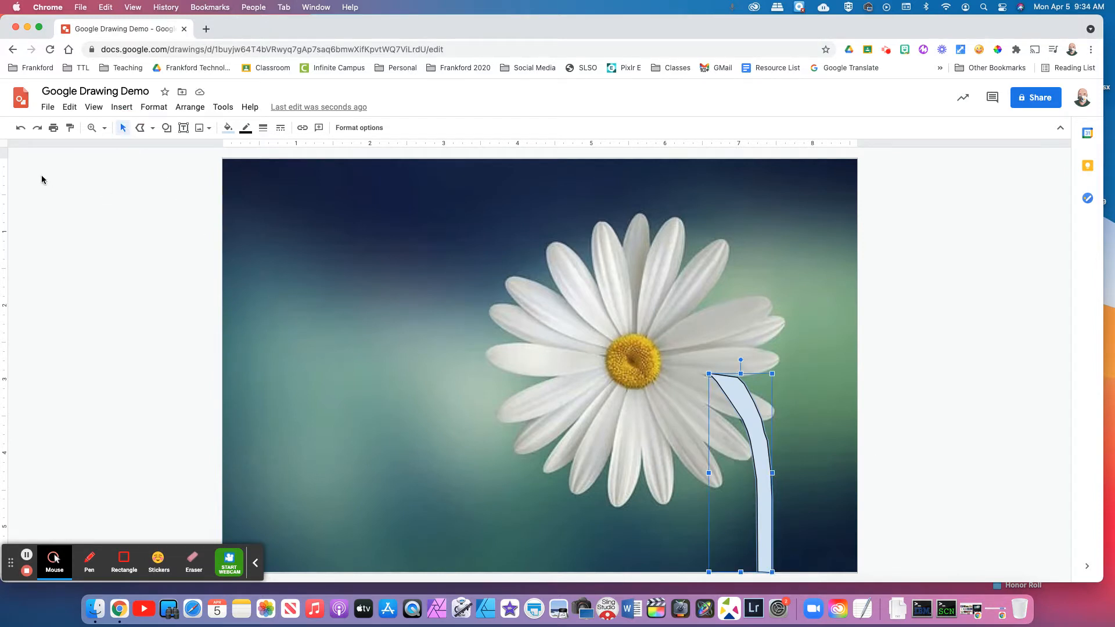
{"action": "left_click", "coordinate": [101, 128]}
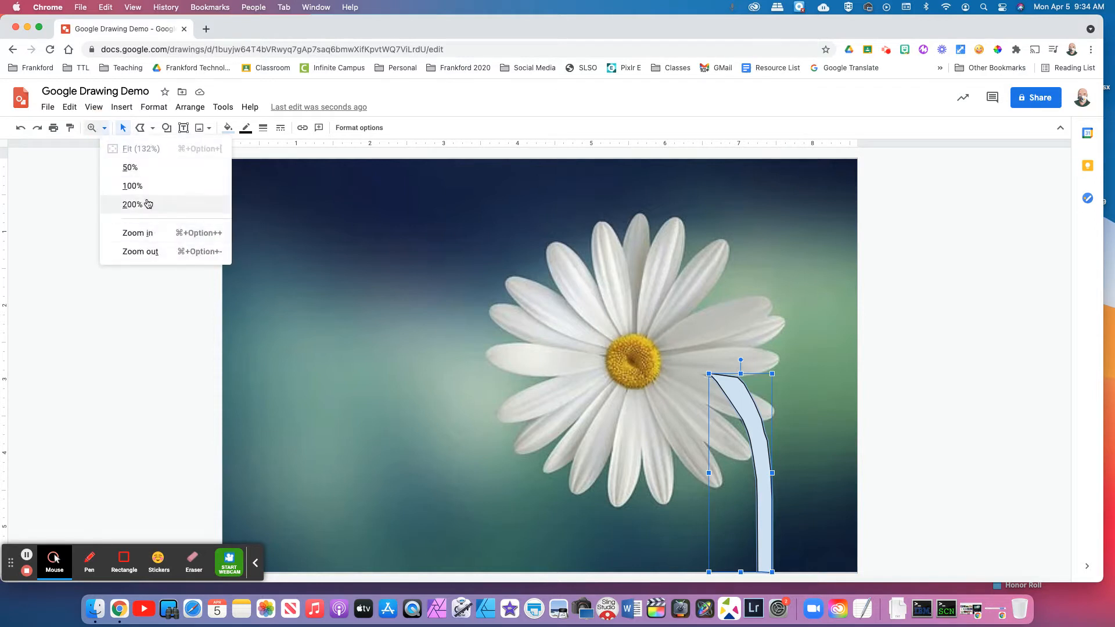
{"action": "left_click", "coordinate": [165, 238]}
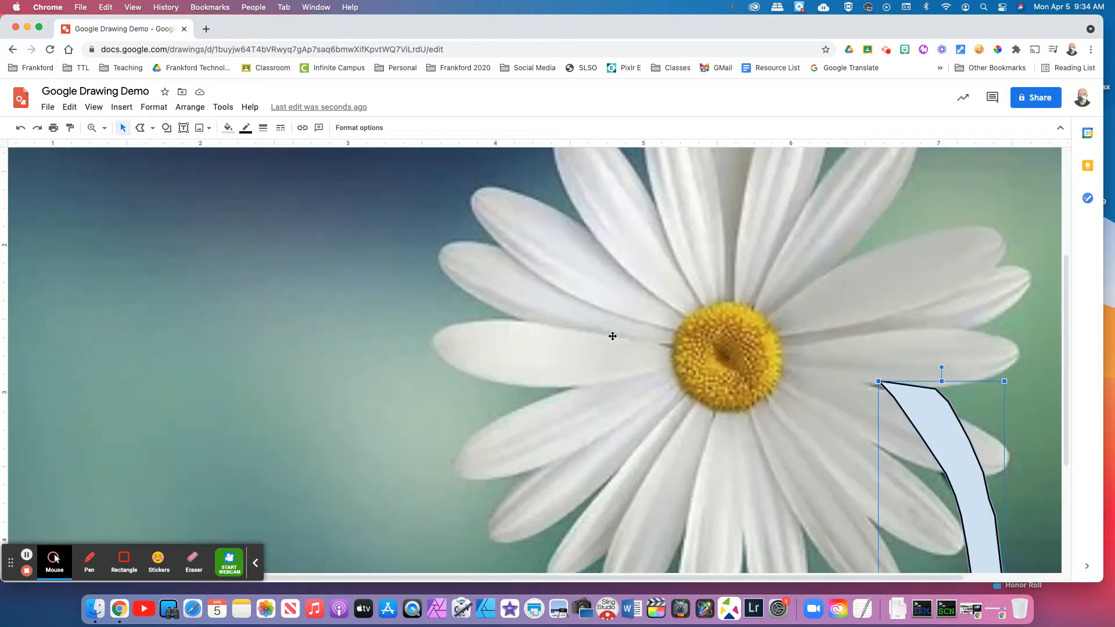
{"action": "scroll", "coordinate": [498, 281], "scroll_direction": "right", "scroll_amount": 2}
{"action": "scroll", "coordinate": [679, 383], "scroll_direction": "down", "scroll_amount": 3}
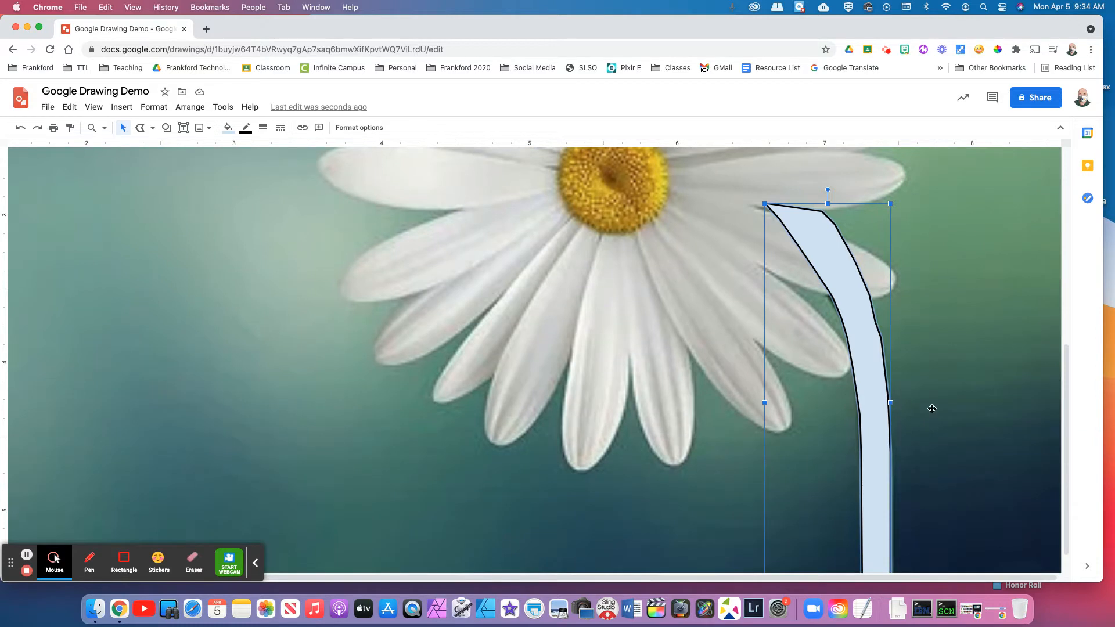
{"action": "double_click", "coordinate": [864, 316]}
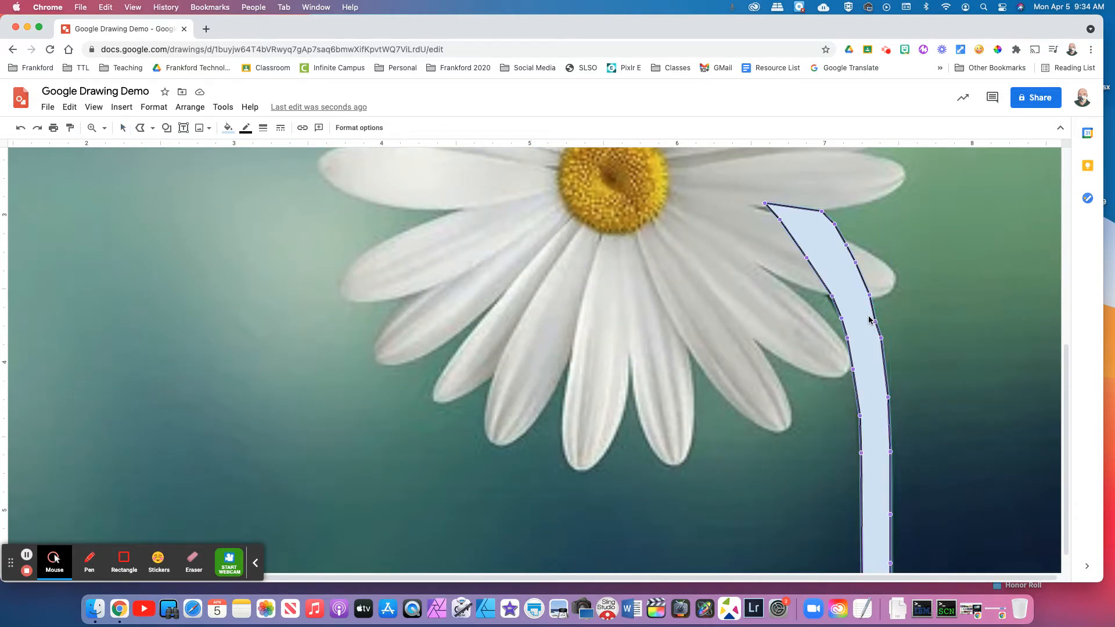
{"action": "left_click_drag", "start_coordinate": [871, 319], "coordinate": [851, 346]}
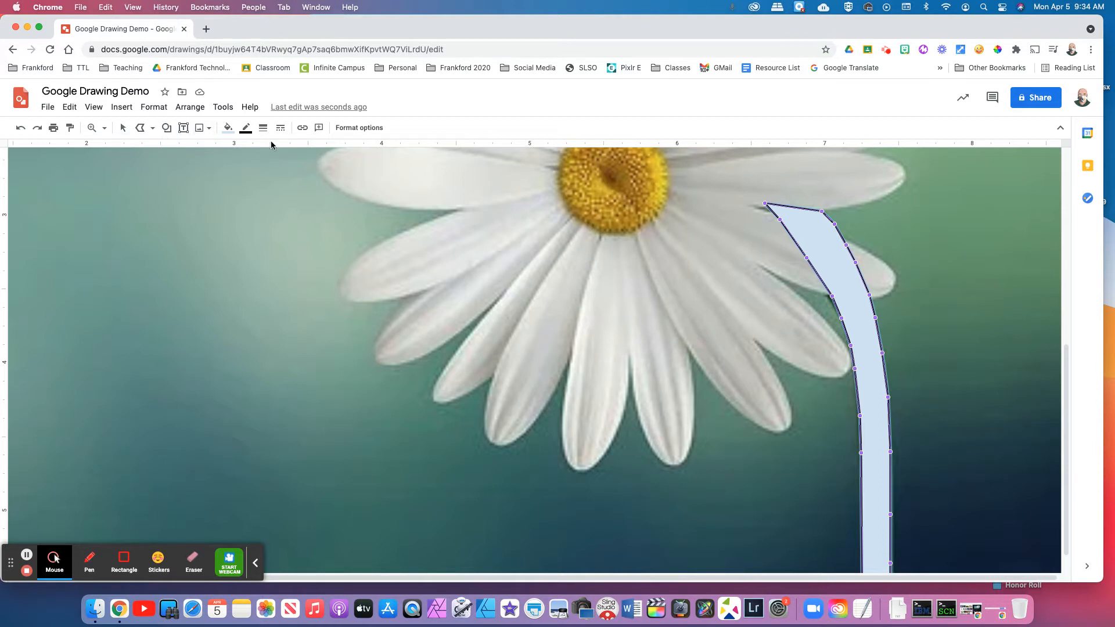
{"action": "left_click", "coordinate": [229, 131]}
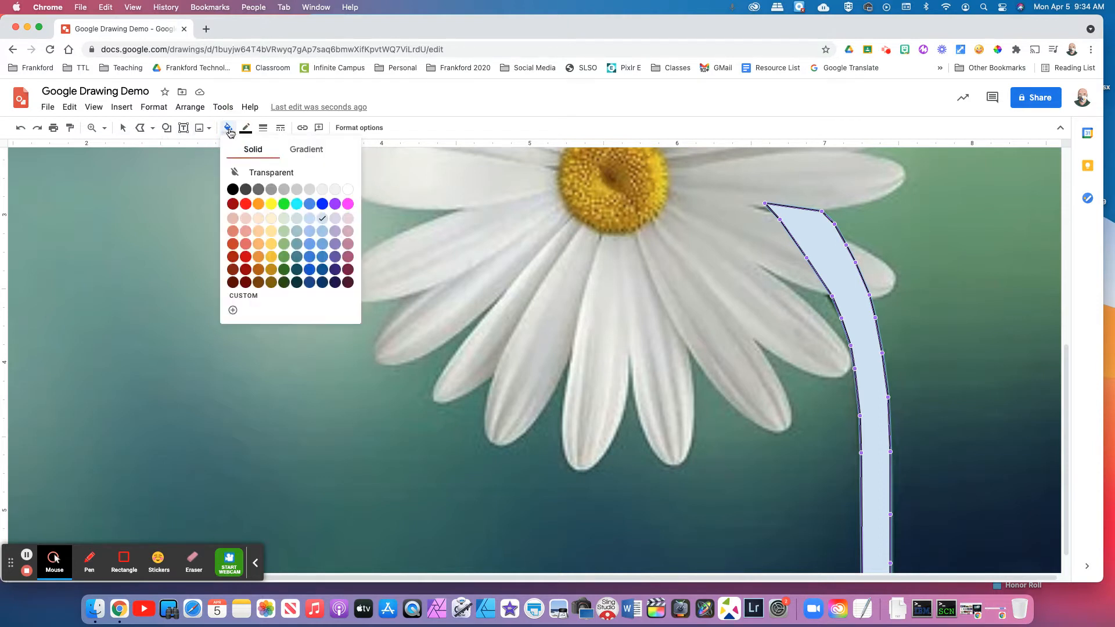
{"action": "left_click", "coordinate": [284, 256]}
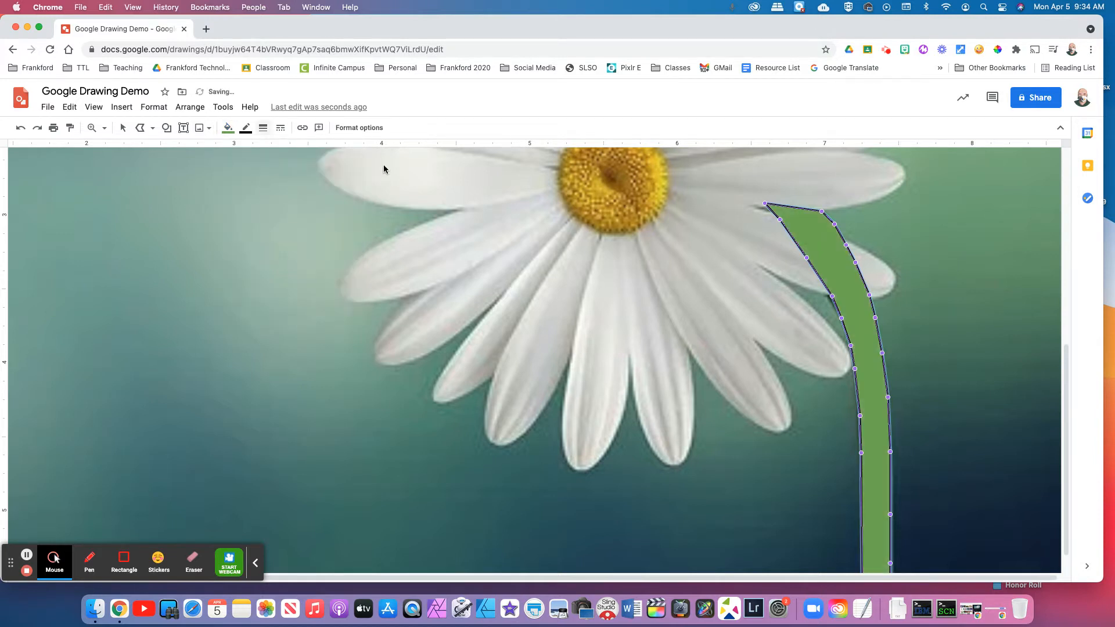
- Trace the lower-right petal that crosses the stem with a closed polyline, starting and ending at the flower's yellow center
{"action": "scroll", "coordinate": [794, 461], "scroll_direction": "down", "scroll_amount": 2}
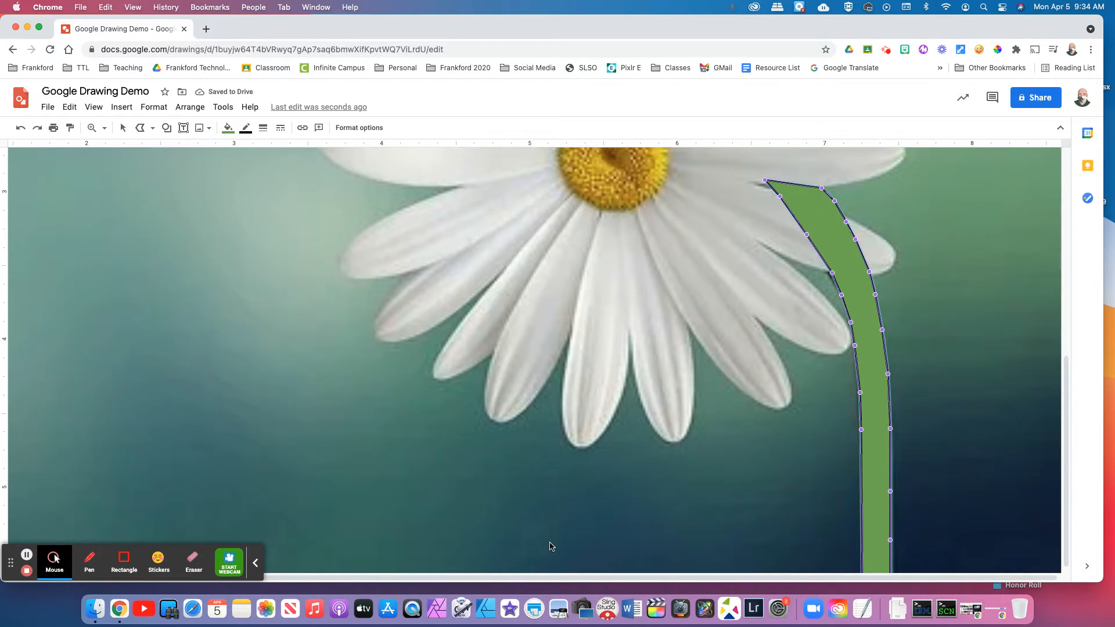
{"action": "scroll", "coordinate": [552, 532], "scroll_direction": "up", "scroll_amount": 3}
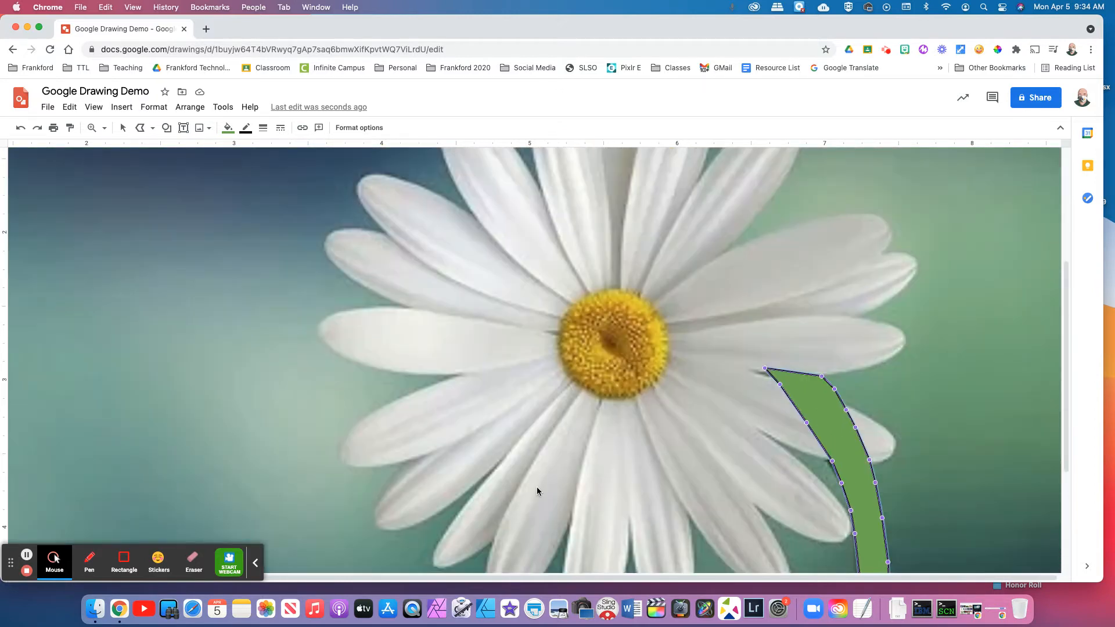
{"action": "left_click", "coordinate": [139, 129]}
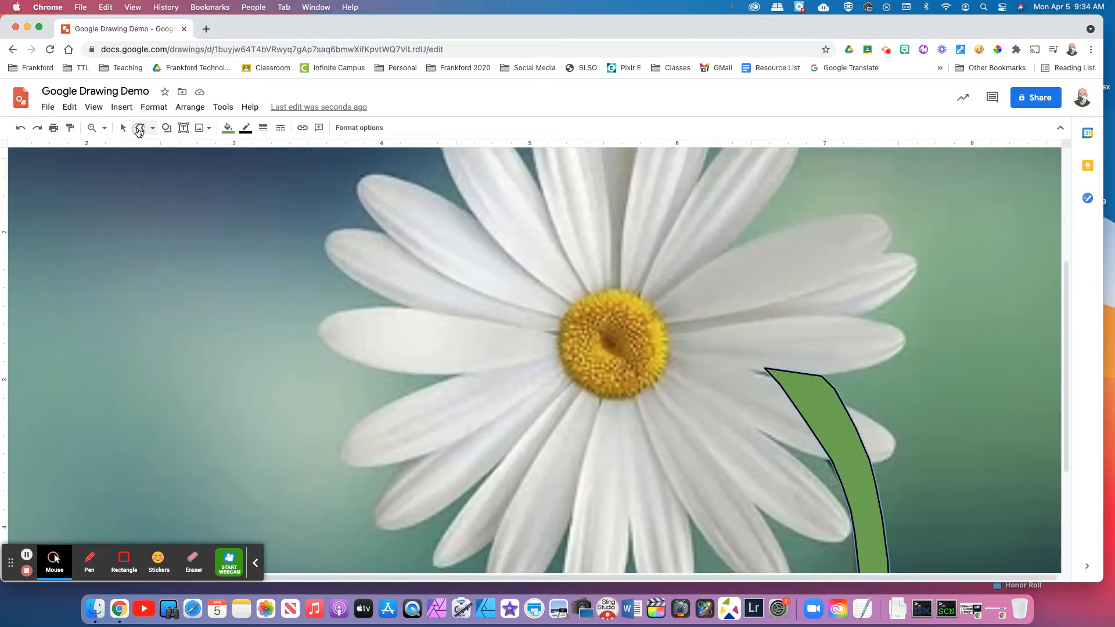
{"action": "left_click", "coordinate": [668, 358]}
{"action": "left_click", "coordinate": [729, 370]}
{"action": "left_click", "coordinate": [886, 431]}
{"action": "left_click", "coordinate": [894, 443]}
{"action": "left_click", "coordinate": [878, 463]}
{"action": "left_click", "coordinate": [861, 465]}
{"action": "left_click", "coordinate": [846, 462]}
{"action": "left_click", "coordinate": [832, 461]}
{"action": "left_click", "coordinate": [814, 456]}
{"action": "left_click", "coordinate": [794, 448]}
{"action": "left_click", "coordinate": [722, 405]}
{"action": "left_click", "coordinate": [686, 384]}
{"action": "left_click", "coordinate": [668, 358]}
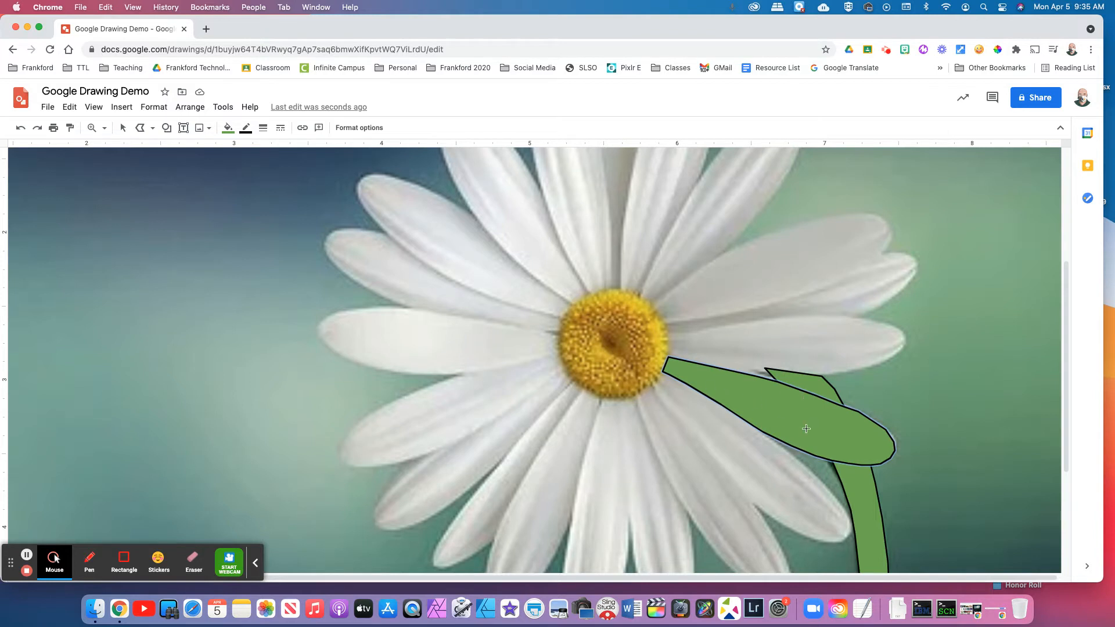
- Fill the traced petal shape with the lightest gray and make its border transparent
{"action": "left_click", "coordinate": [226, 128]}
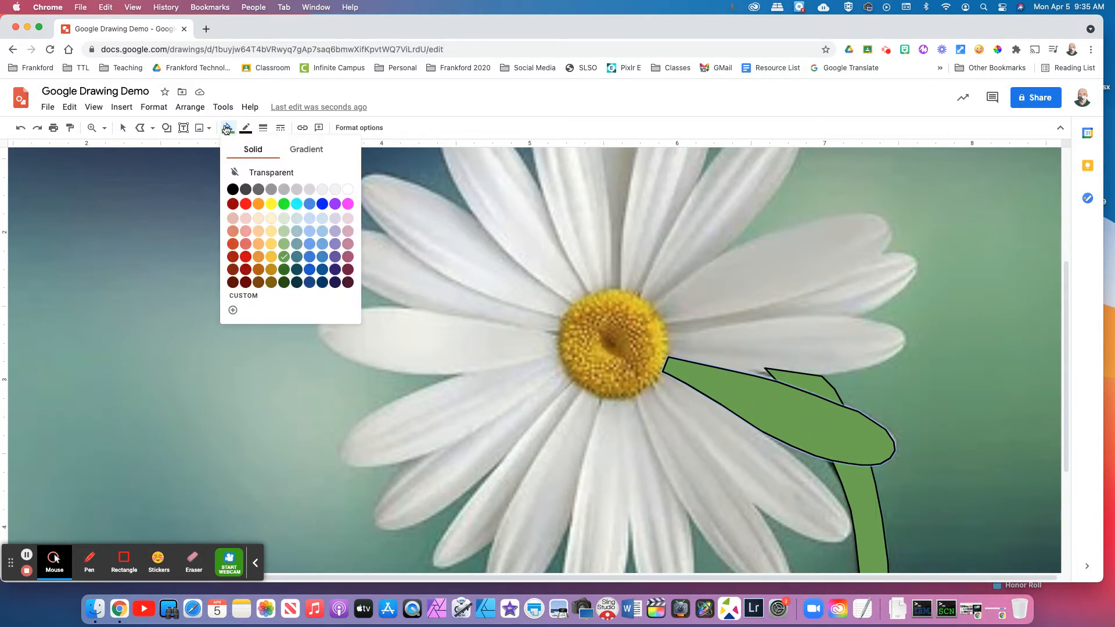
{"action": "left_click", "coordinate": [335, 189]}
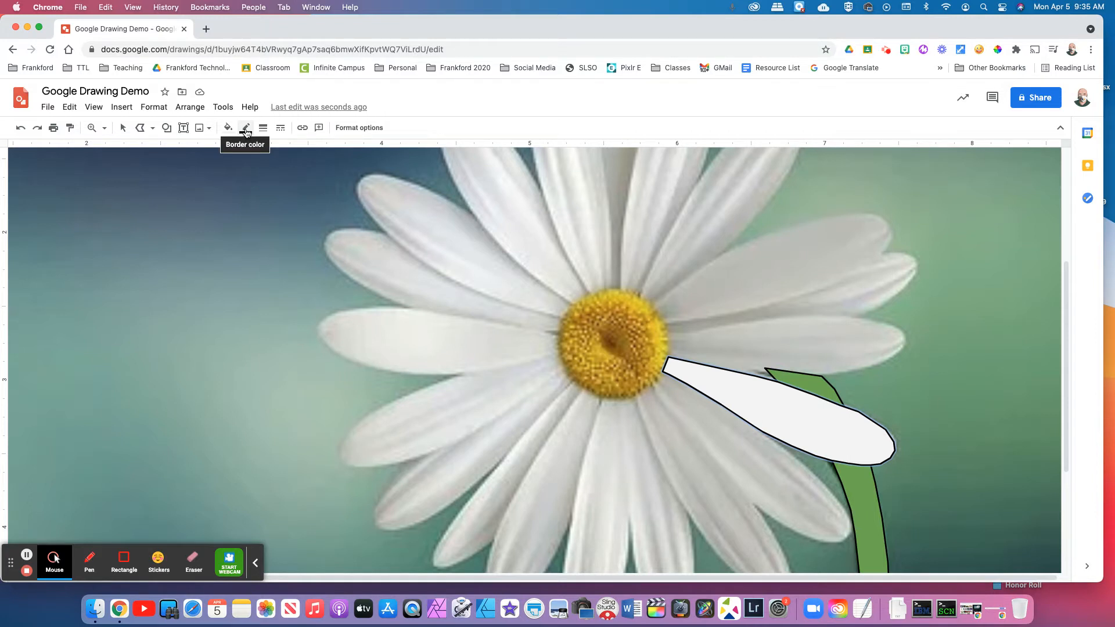
{"action": "left_click", "coordinate": [245, 129]}
{"action": "left_click", "coordinate": [283, 148]}
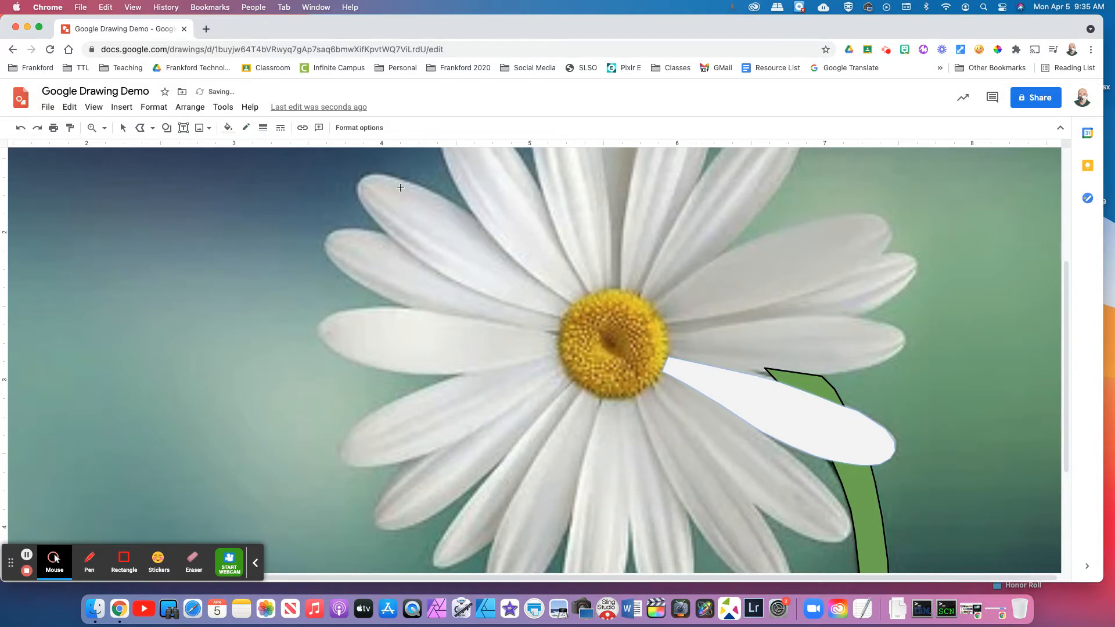
- Make the border of the green stem shape transparent
{"action": "left_click", "coordinate": [920, 511]}
{"action": "left_click", "coordinate": [122, 128]}
{"action": "left_click", "coordinate": [873, 491]}
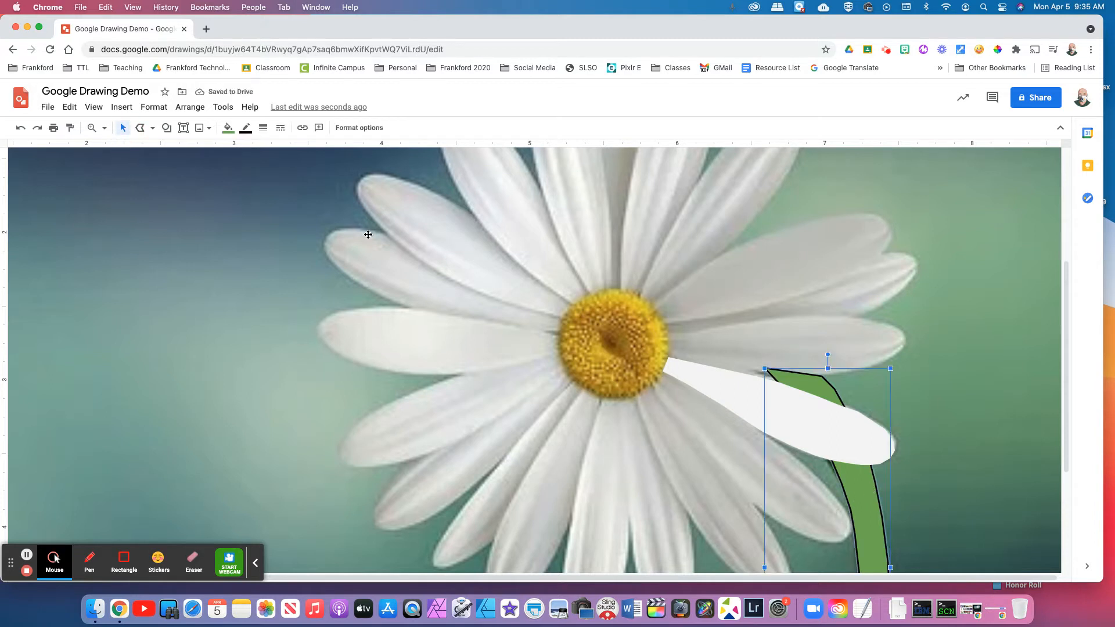
{"action": "left_click", "coordinate": [246, 128]}
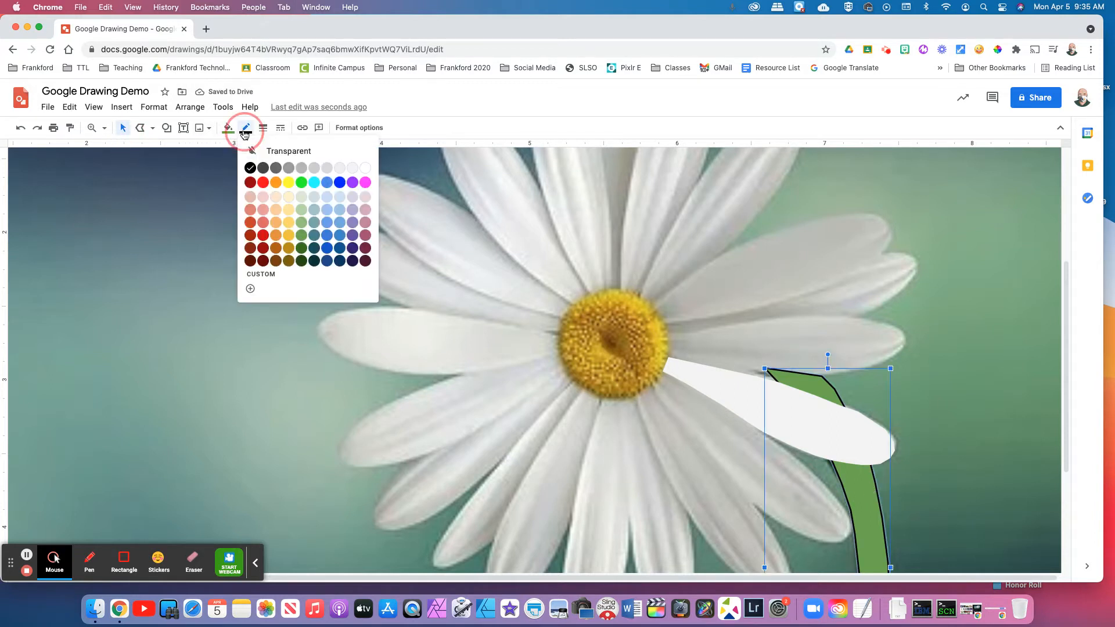
{"action": "left_click", "coordinate": [279, 152]}
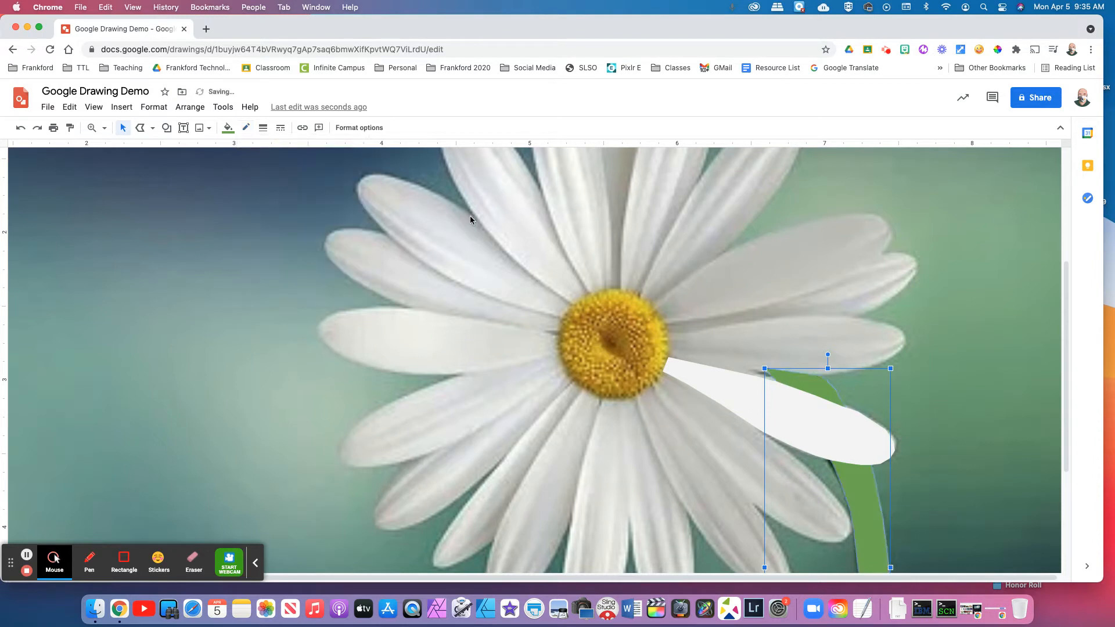
{"action": "left_click", "coordinate": [924, 405]}
- Trace the second-lowest petal on the flower's lower-left side with a closed polyline, from its outer tip to the yellow center and back
{"action": "scroll", "coordinate": [922, 376], "scroll_direction": "down", "scroll_amount": 3}
{"action": "scroll", "coordinate": [868, 421], "scroll_direction": "down", "scroll_amount": 4}
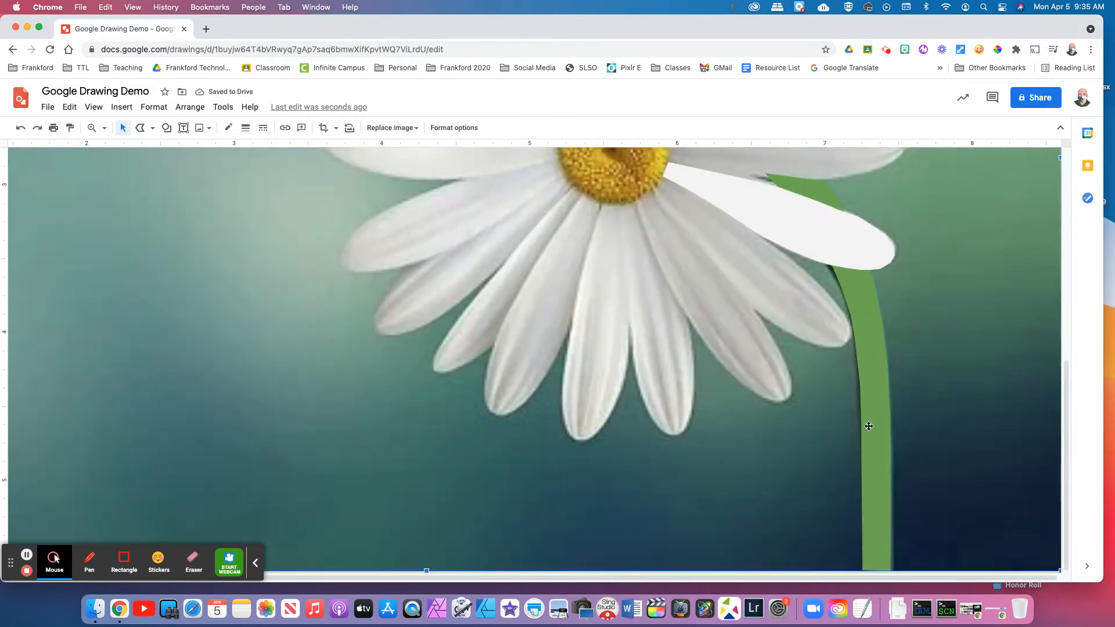
{"action": "scroll", "coordinate": [869, 426], "scroll_direction": "up", "scroll_amount": 5}
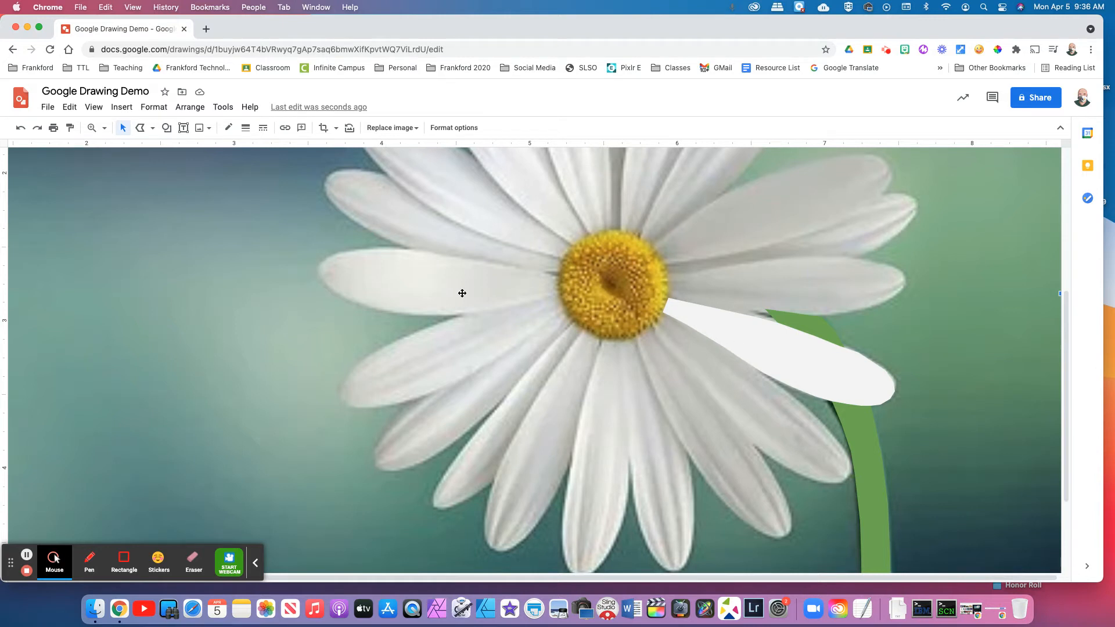
{"action": "left_click", "coordinate": [143, 130]}
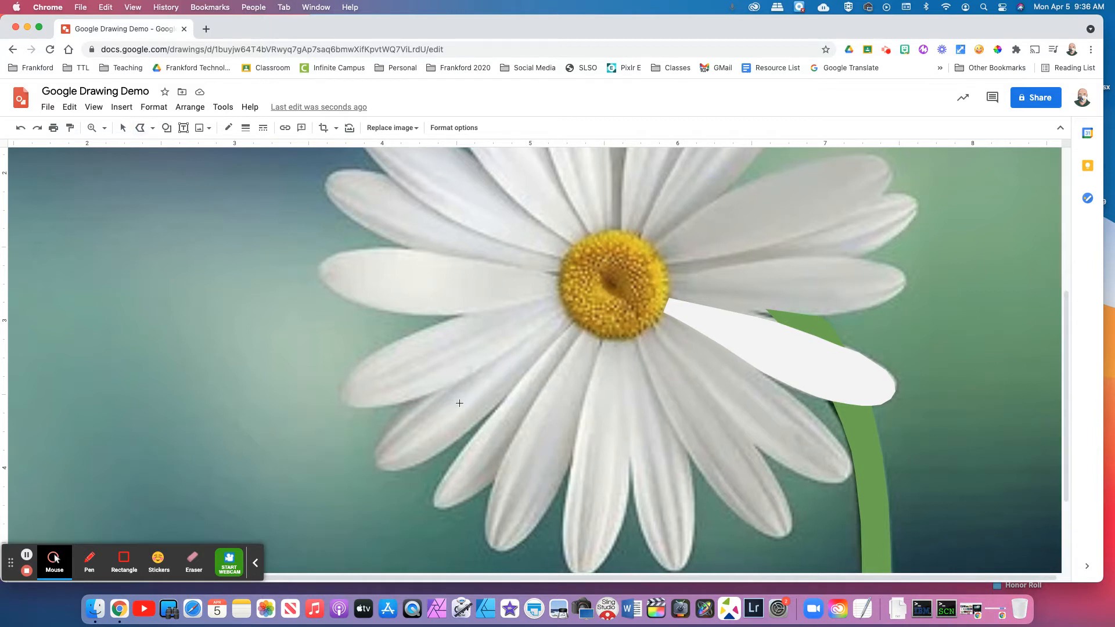
{"action": "left_click_drag", "start_coordinate": [411, 399], "coordinate": [378, 446]}
{"action": "left_click", "coordinate": [377, 447]}
{"action": "left_click", "coordinate": [379, 465]}
{"action": "left_click", "coordinate": [396, 469]}
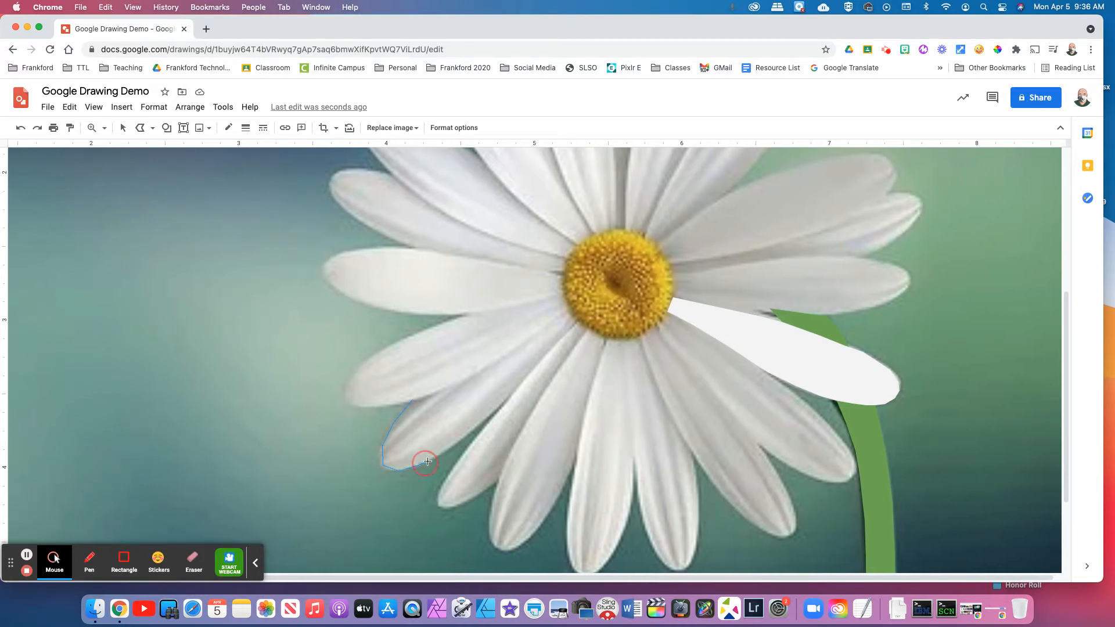
{"action": "left_click", "coordinate": [448, 451]}
{"action": "left_click", "coordinate": [488, 419]}
{"action": "left_click", "coordinate": [511, 399]}
{"action": "left_click", "coordinate": [576, 321]}
{"action": "left_click", "coordinate": [568, 310]}
{"action": "left_click", "coordinate": [467, 373]}
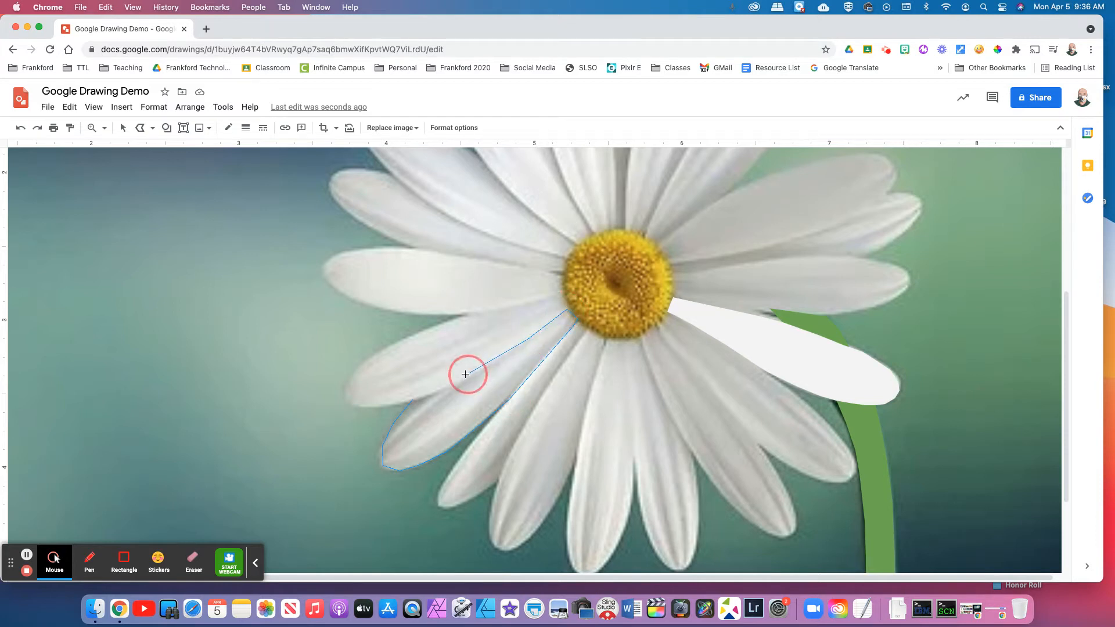
{"action": "left_click", "coordinate": [418, 401]}
- Fill the new lower-left petal shape with the second-lightest gray and make its border transparent
{"action": "left_click", "coordinate": [228, 127]}
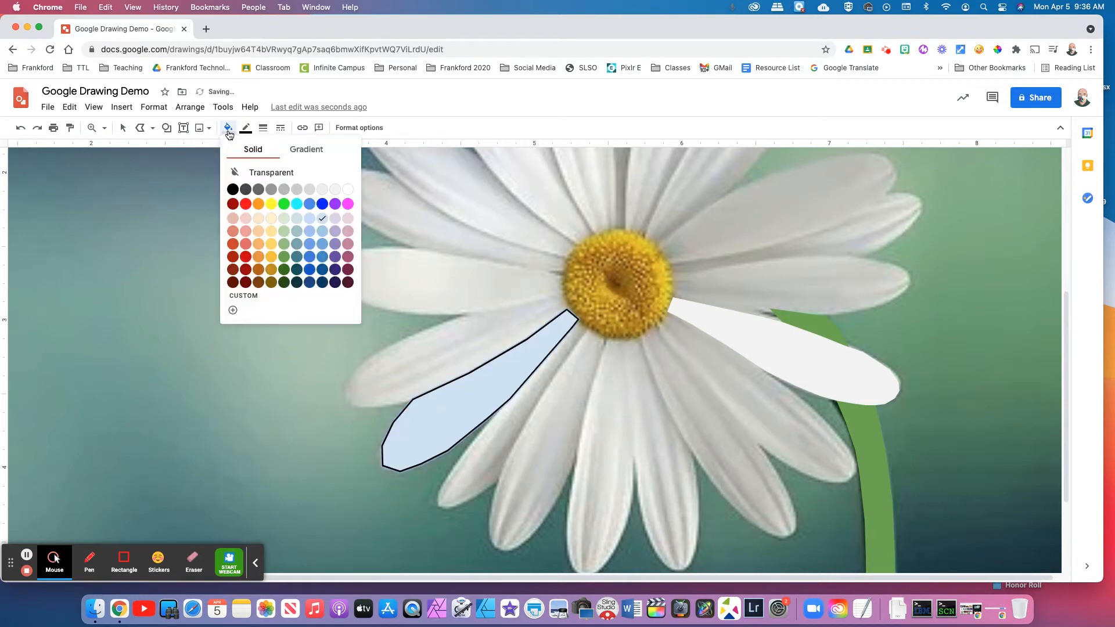
{"action": "left_click", "coordinate": [323, 190]}
{"action": "left_click", "coordinate": [228, 128]}
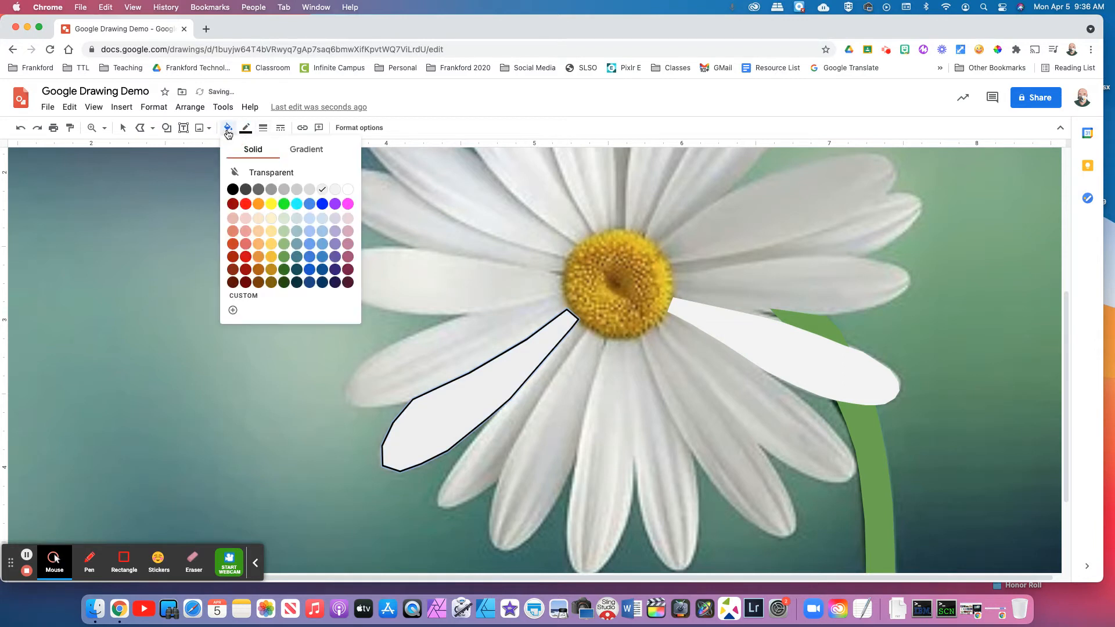
{"action": "left_click", "coordinate": [246, 128]}
{"action": "left_click", "coordinate": [278, 153]}
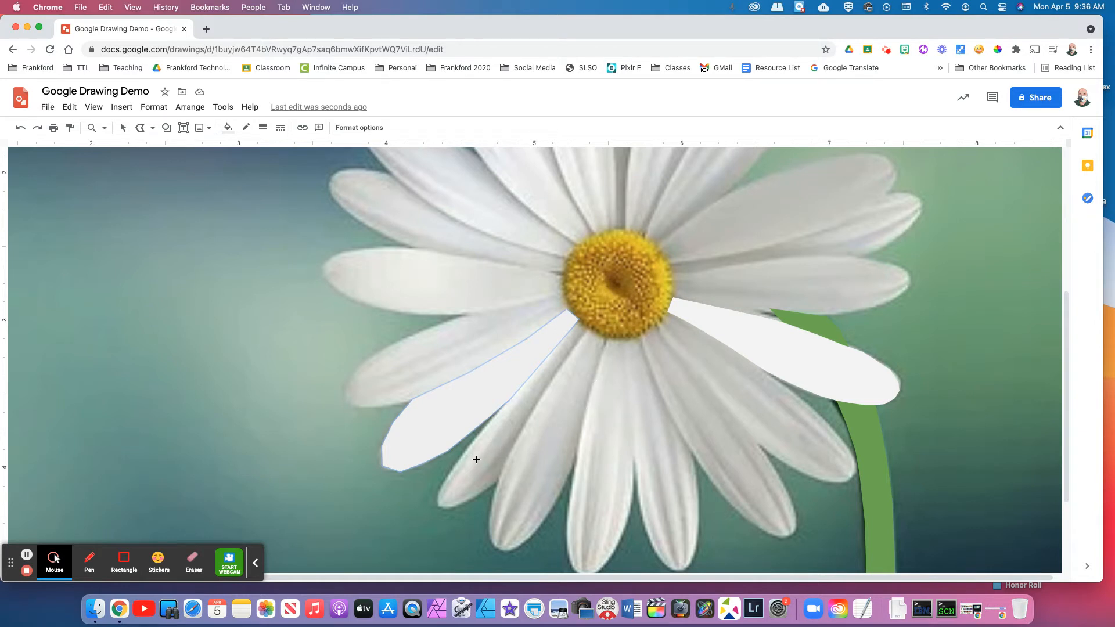
{"action": "scroll", "coordinate": [506, 448], "scroll_direction": "up", "scroll_amount": 2}
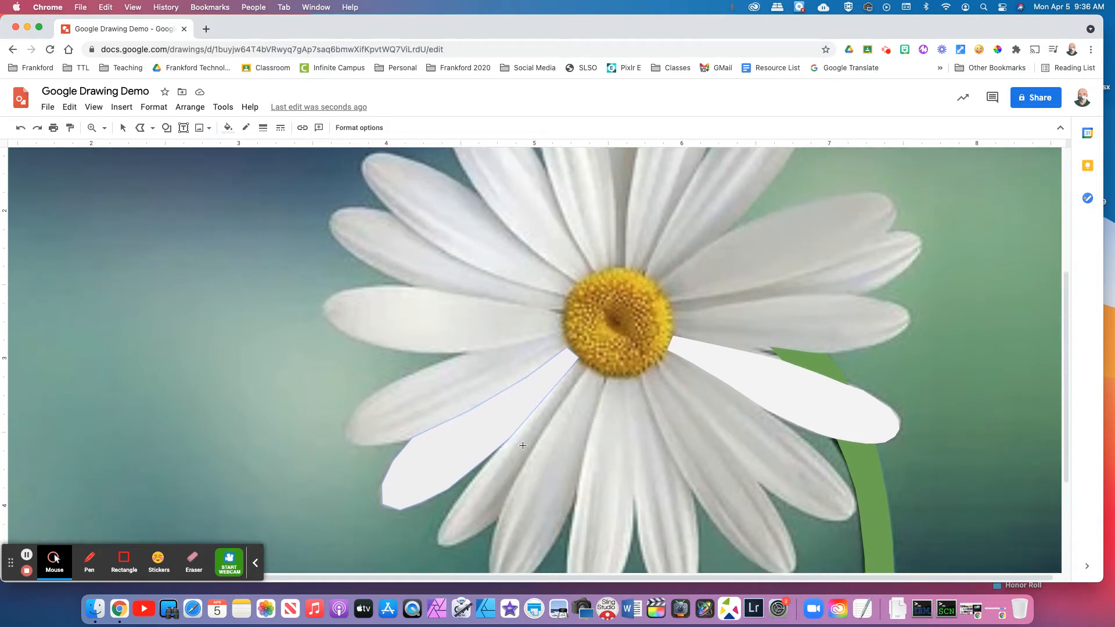
{"action": "scroll", "coordinate": [512, 450], "scroll_direction": "down", "scroll_amount": 1}
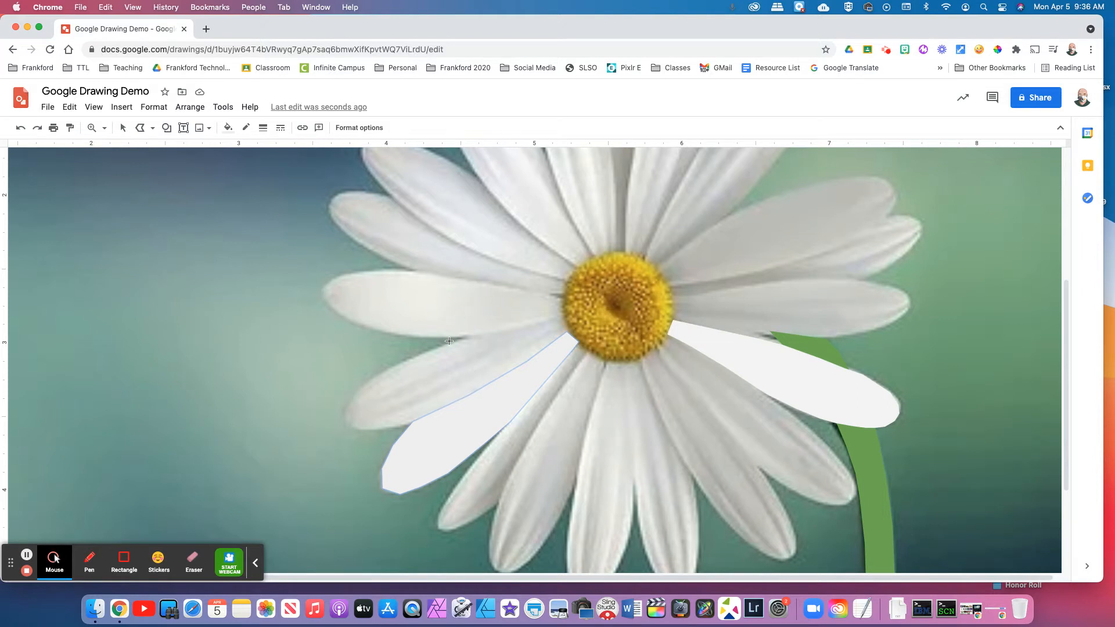
{"action": "scroll", "coordinate": [449, 341], "scroll_direction": "up", "scroll_amount": 3}
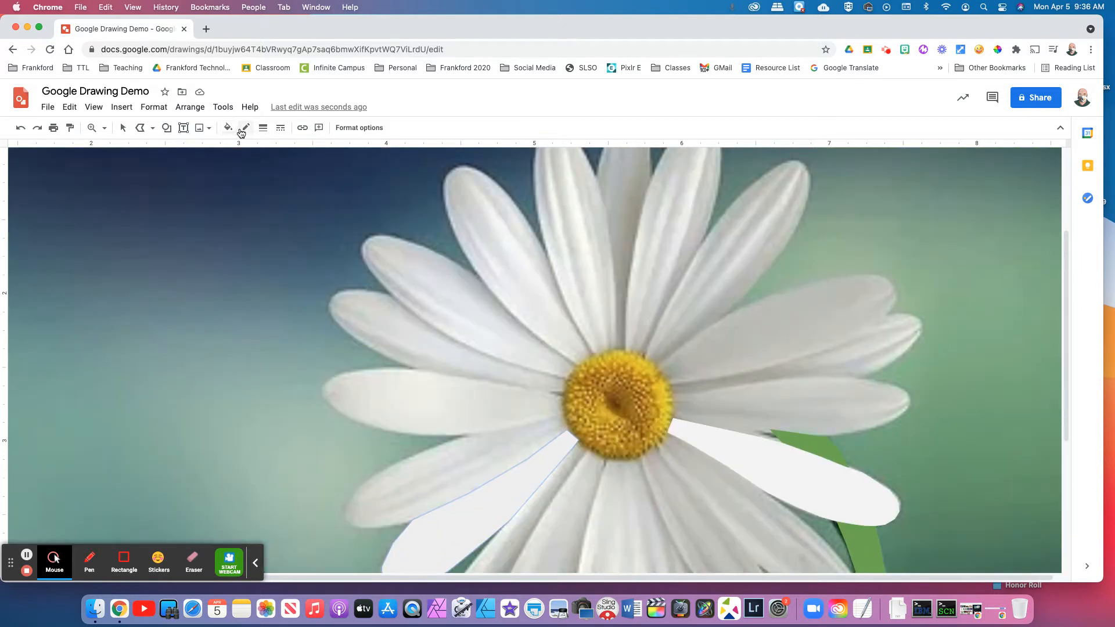
{"action": "left_click", "coordinate": [140, 129]}
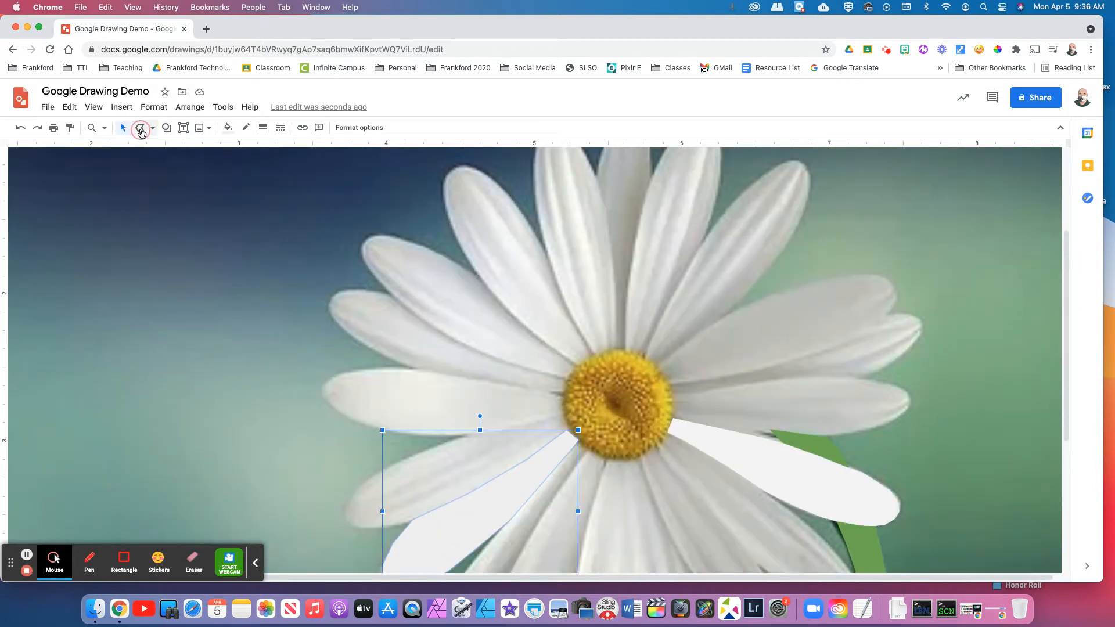
{"action": "left_click", "coordinate": [566, 396]}
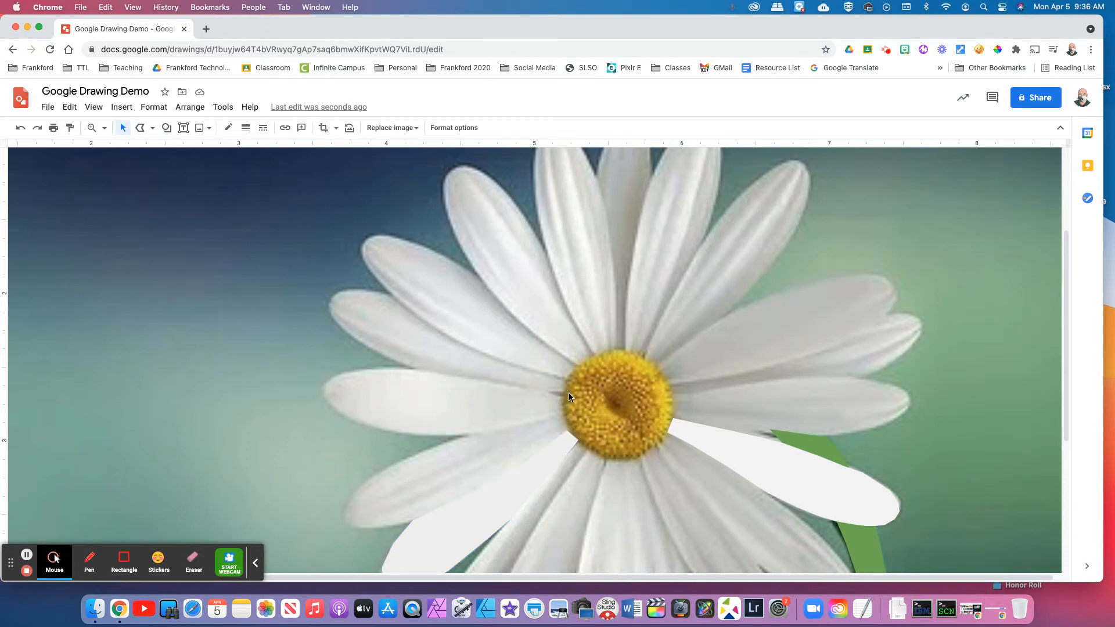
{"action": "left_click_drag", "start_coordinate": [562, 397], "coordinate": [535, 395]}
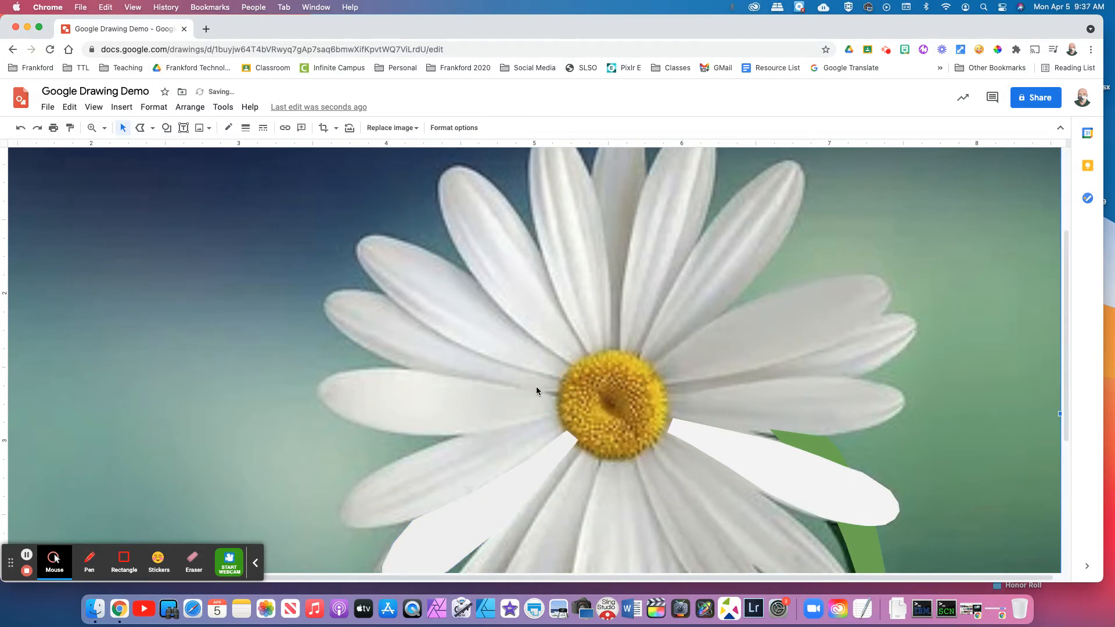
- Trace the left-side petal just above the horizontal one with a closed polyline, from the yellow center around its tip and back
{"action": "scroll", "coordinate": [418, 340], "scroll_direction": "left", "scroll_amount": 4}
{"action": "scroll", "coordinate": [418, 340], "scroll_direction": "down", "scroll_amount": 2}
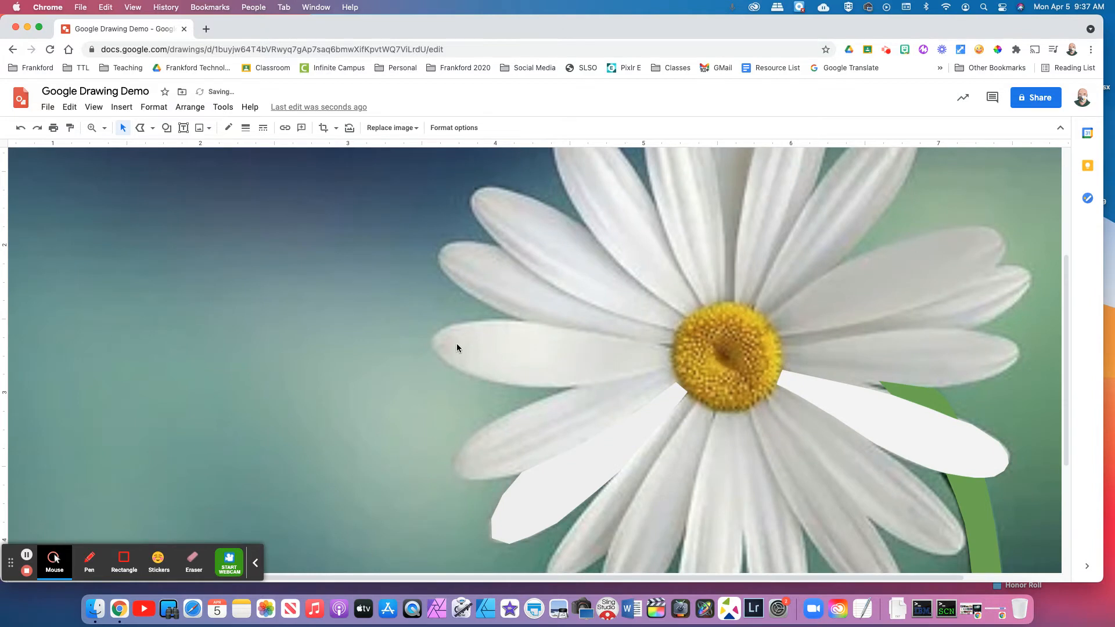
{"action": "left_click", "coordinate": [140, 127]}
{"action": "left_click", "coordinate": [672, 344]}
{"action": "left_click", "coordinate": [648, 345]}
{"action": "left_click", "coordinate": [526, 321]}
{"action": "left_click", "coordinate": [468, 291]}
{"action": "left_click", "coordinate": [454, 281]}
{"action": "left_click", "coordinate": [445, 272]}
{"action": "left_click", "coordinate": [440, 254]}
{"action": "left_click", "coordinate": [450, 245]}
{"action": "left_click", "coordinate": [479, 244]}
{"action": "left_click", "coordinate": [502, 249]}
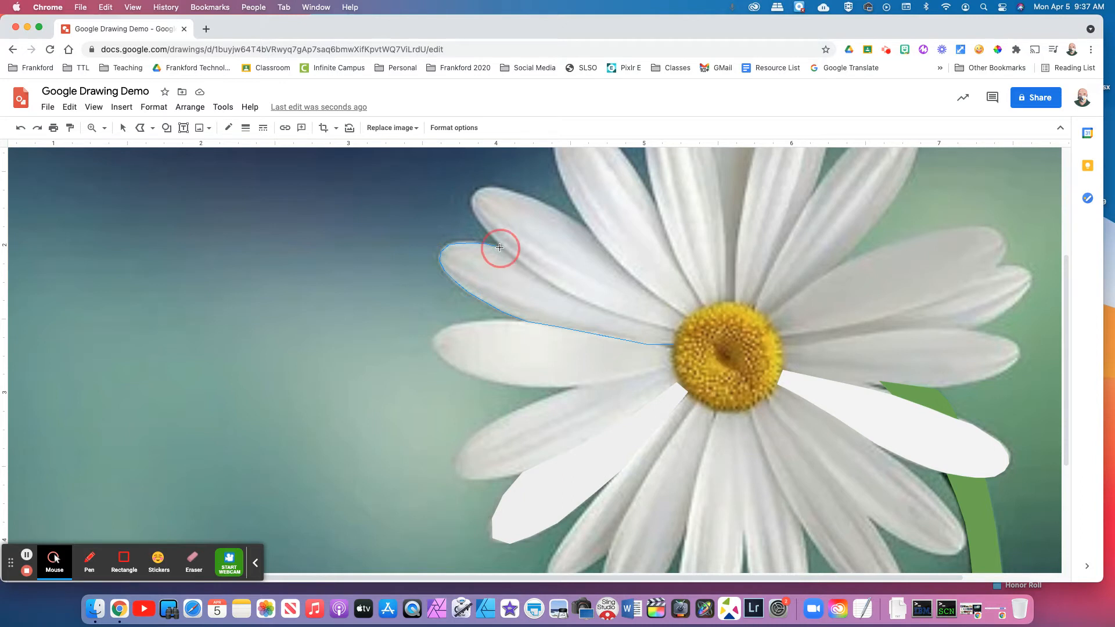
{"action": "left_click", "coordinate": [678, 326]}
{"action": "scroll", "coordinate": [639, 302], "scroll_direction": "down", "scroll_amount": 1}
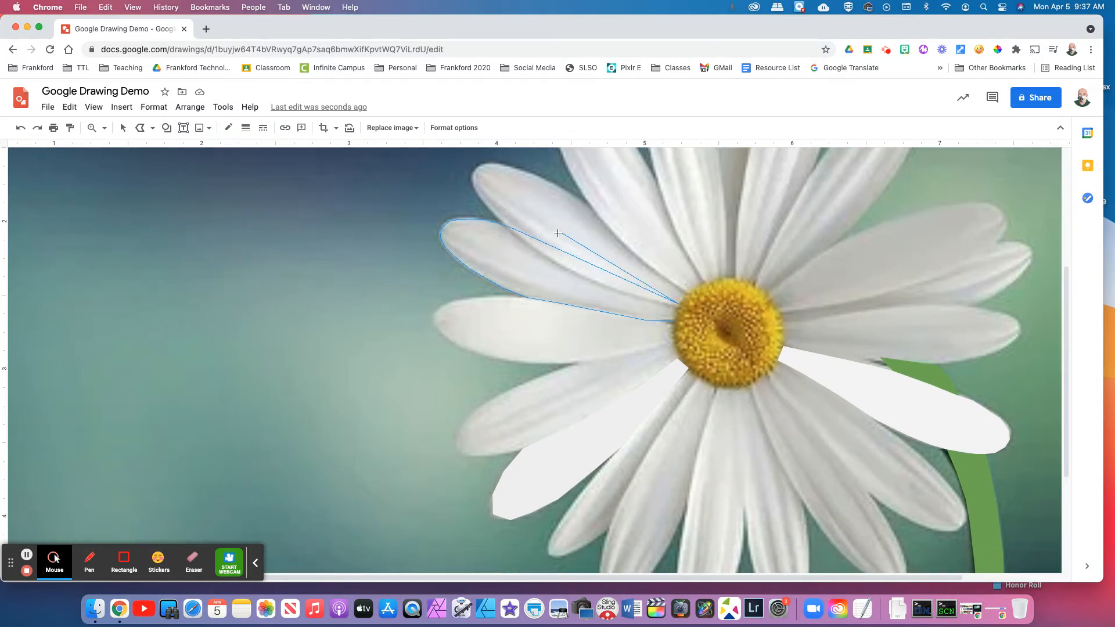
{"action": "left_click", "coordinate": [674, 321]}
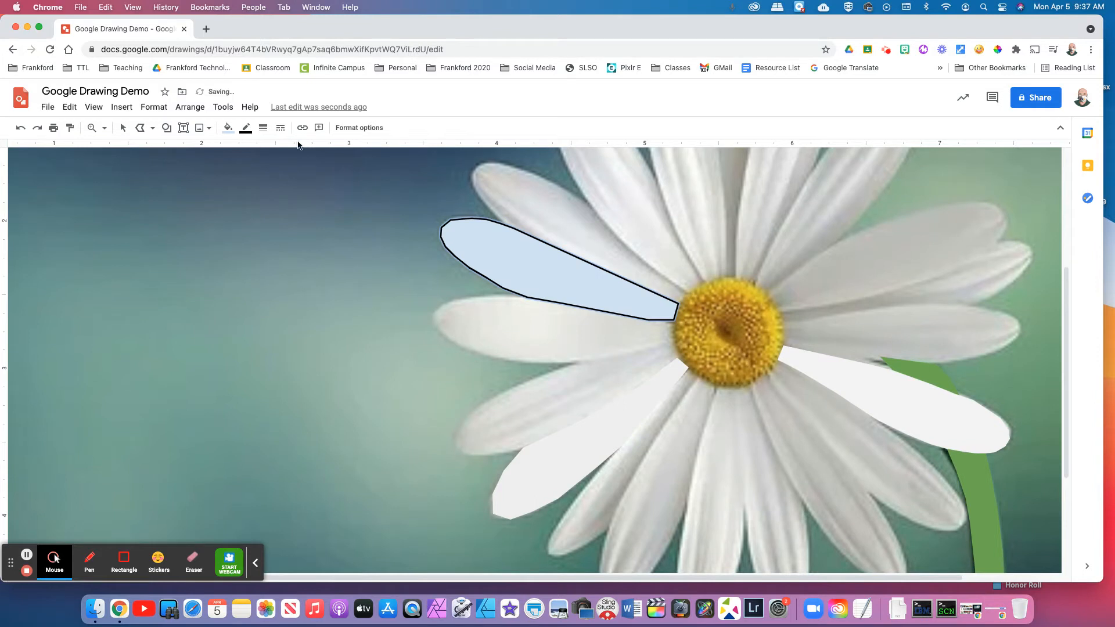
- Fill the new upper-left petal shape with light gray and make its border transparent
{"action": "left_click", "coordinate": [228, 129]}
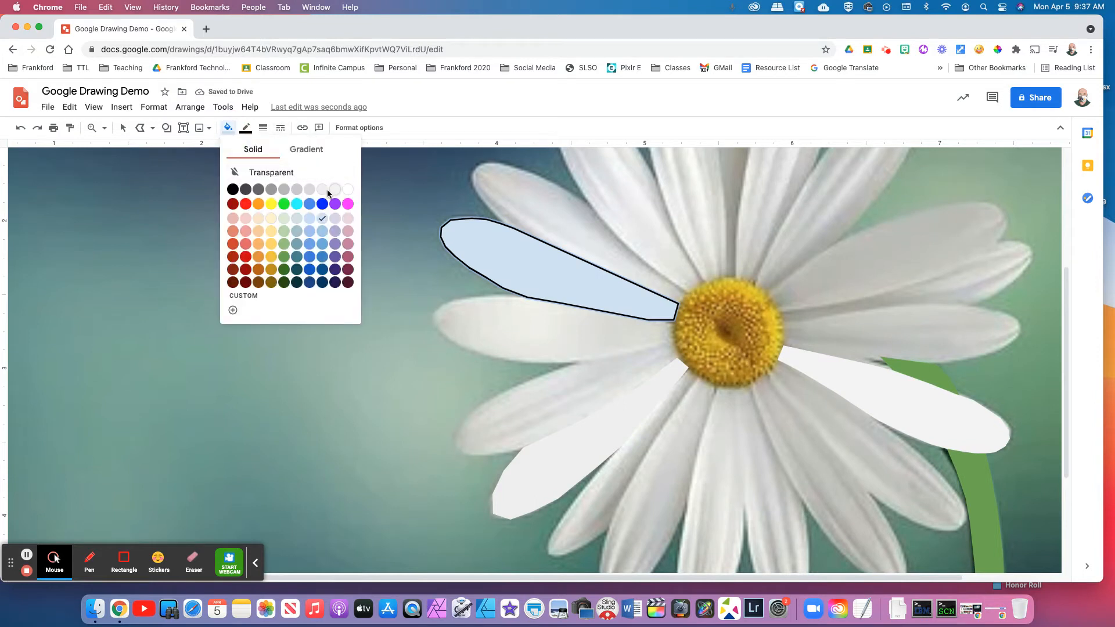
{"action": "left_click", "coordinate": [336, 192]}
{"action": "left_click", "coordinate": [246, 129]}
{"action": "left_click", "coordinate": [284, 150]}
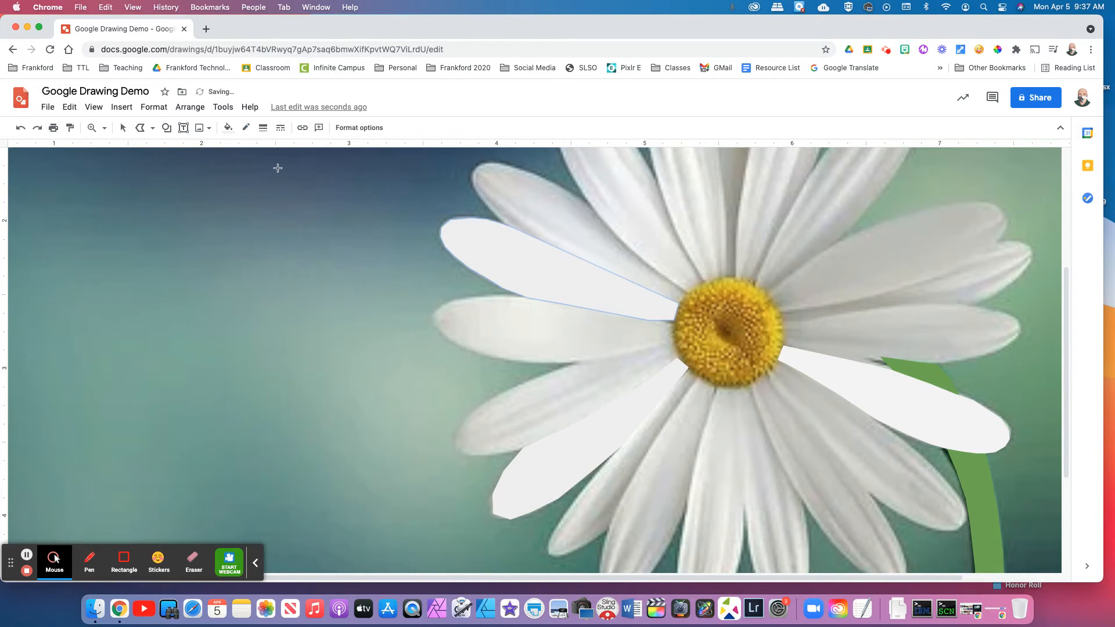
- Trace the petal just below the horizontal left one with a closed polyline and fill it with the lightest gray
{"action": "left_click", "coordinate": [141, 128]}
{"action": "left_click", "coordinate": [150, 129]}
{"action": "left_click", "coordinate": [141, 129]}
{"action": "left_click", "coordinate": [141, 130]}
{"action": "left_click", "coordinate": [142, 129]}
{"action": "left_click", "coordinate": [673, 338]}
{"action": "left_click", "coordinate": [567, 366]}
{"action": "left_click", "coordinate": [512, 389]}
{"action": "left_click", "coordinate": [476, 414]}
{"action": "left_click", "coordinate": [462, 440]}
{"action": "left_click", "coordinate": [469, 453]}
{"action": "left_click", "coordinate": [519, 454]}
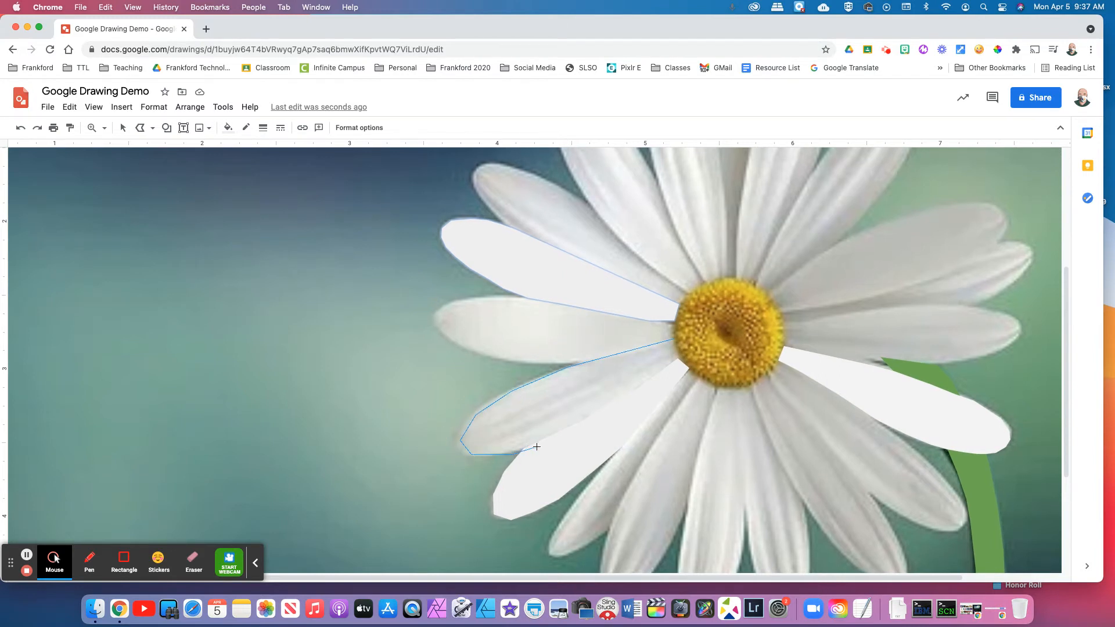
{"action": "left_click", "coordinate": [644, 384]}
{"action": "left_click", "coordinate": [676, 363]}
{"action": "left_click", "coordinate": [683, 358]}
{"action": "left_click", "coordinate": [674, 339]}
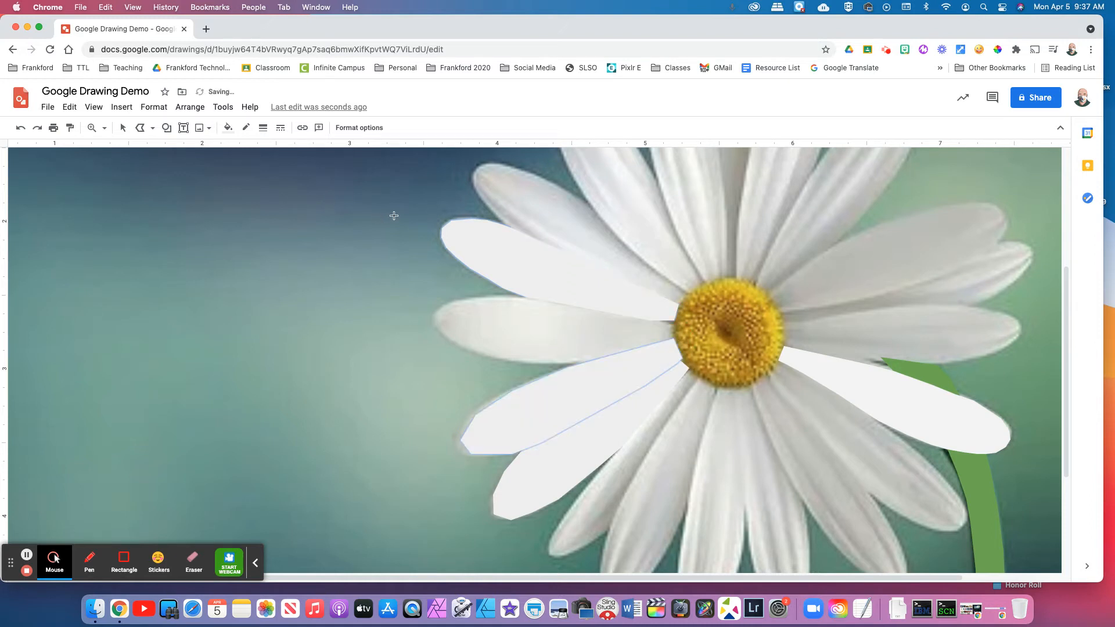
{"action": "left_click", "coordinate": [228, 127]}
{"action": "left_click", "coordinate": [340, 194]}
- Trace the horizontal petal left of the yellow center with a closed polyline and fill it with white
{"action": "left_click", "coordinate": [672, 323]}
{"action": "left_click", "coordinate": [532, 299]}
{"action": "left_click", "coordinate": [498, 297]}
{"action": "left_click", "coordinate": [458, 303]}
{"action": "left_click", "coordinate": [440, 313]}
{"action": "left_click", "coordinate": [441, 327]}
{"action": "left_click", "coordinate": [460, 346]}
{"action": "left_click", "coordinate": [482, 355]}
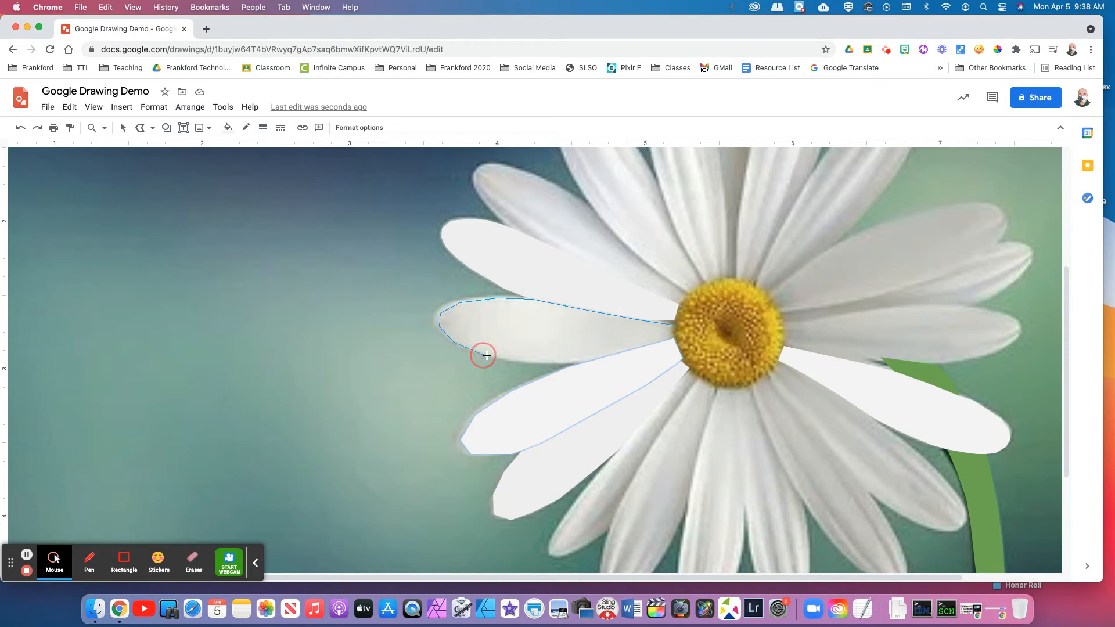
{"action": "left_click", "coordinate": [566, 365]}
{"action": "left_click", "coordinate": [600, 365]}
{"action": "left_click", "coordinate": [630, 356]}
{"action": "left_click", "coordinate": [675, 341]}
{"action": "left_click", "coordinate": [675, 331]}
{"action": "left_click", "coordinate": [674, 331]}
{"action": "left_click", "coordinate": [228, 127]}
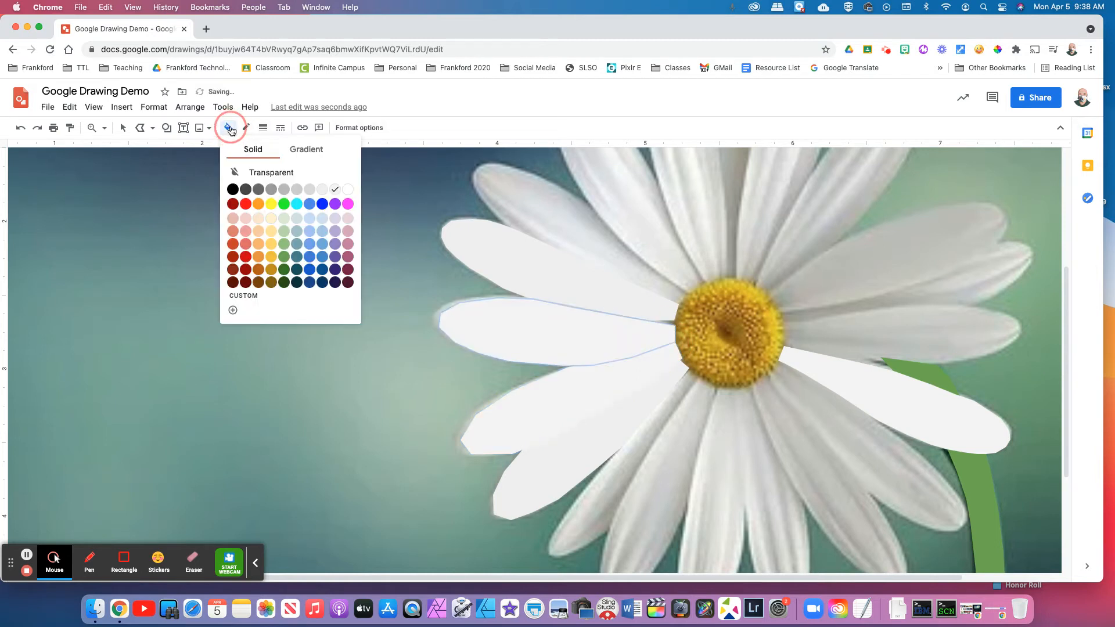
{"action": "left_click", "coordinate": [347, 189]}
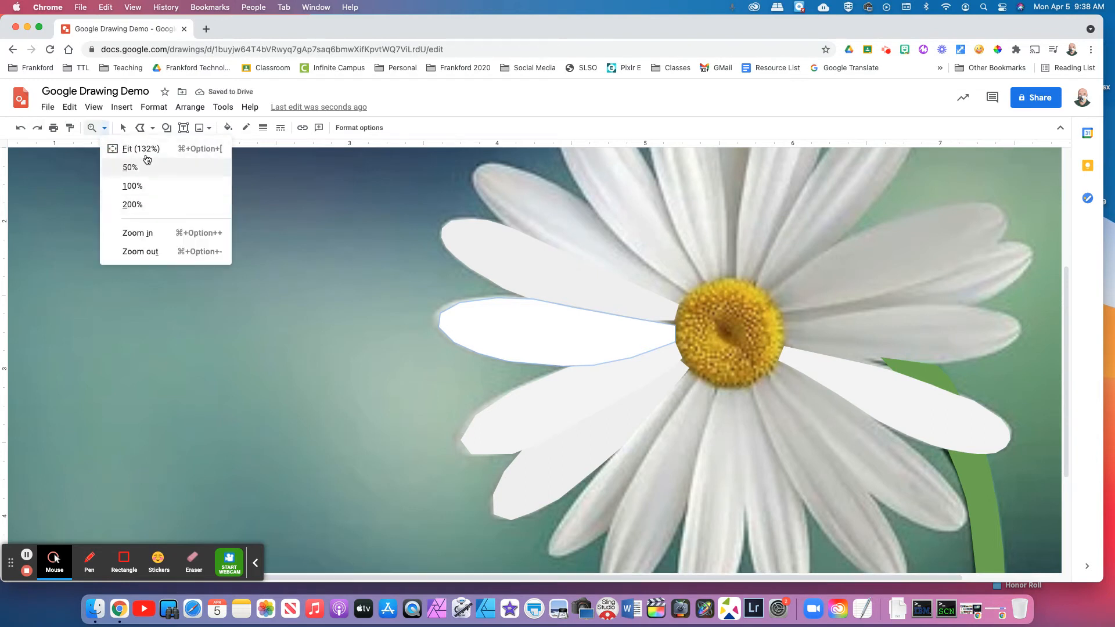
- Fit the whole drawing in view and delete the background daisy photo behind the traced shapes
{"action": "left_click", "coordinate": [145, 154]}
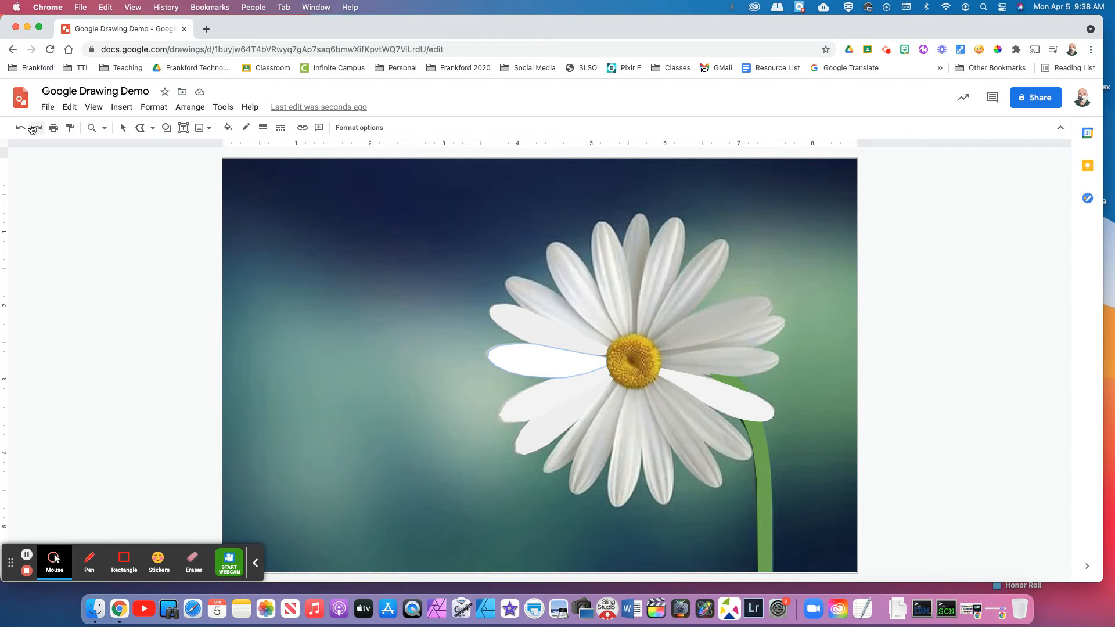
{"action": "left_click", "coordinate": [123, 128]}
{"action": "left_click", "coordinate": [312, 219]}
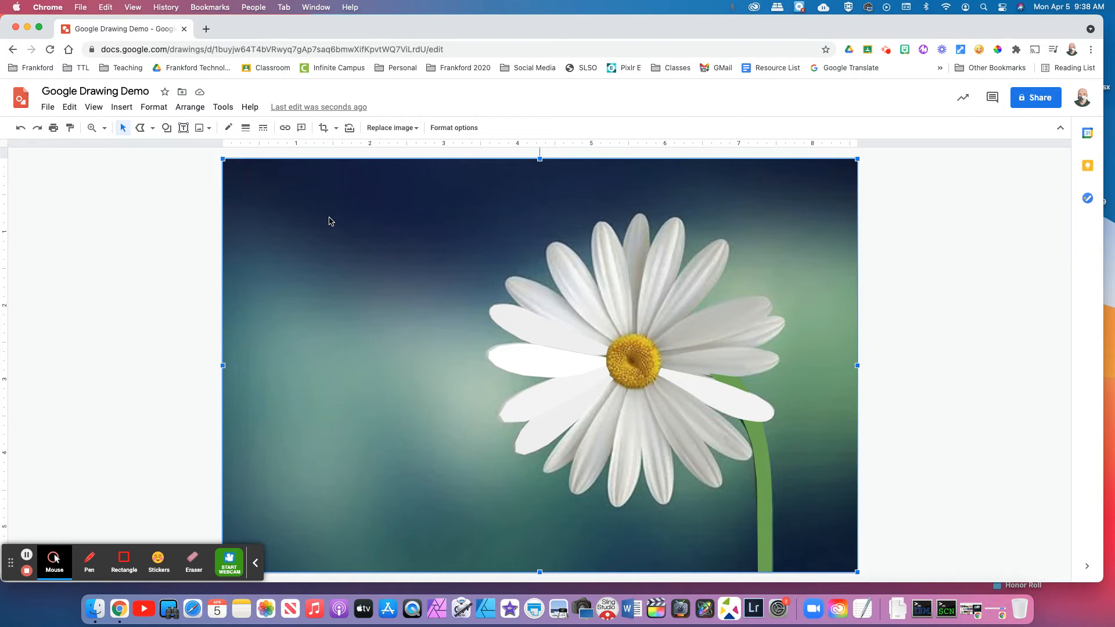
{"action": "key", "text": "Delete"}
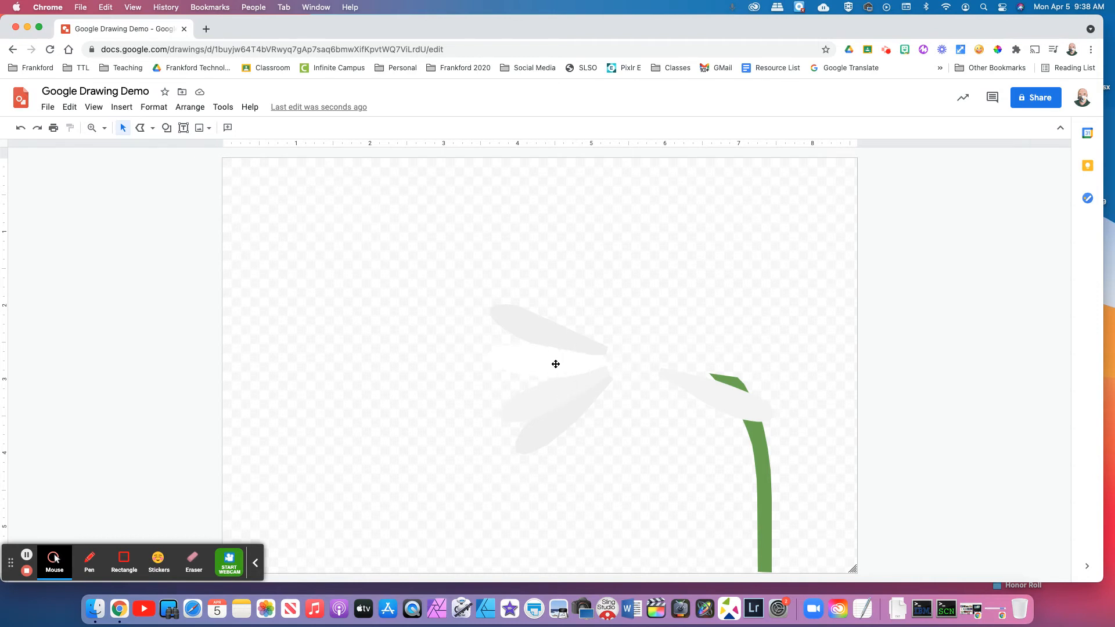
{"action": "left_click", "coordinate": [556, 339]}
{"action": "left_click", "coordinate": [553, 367]}
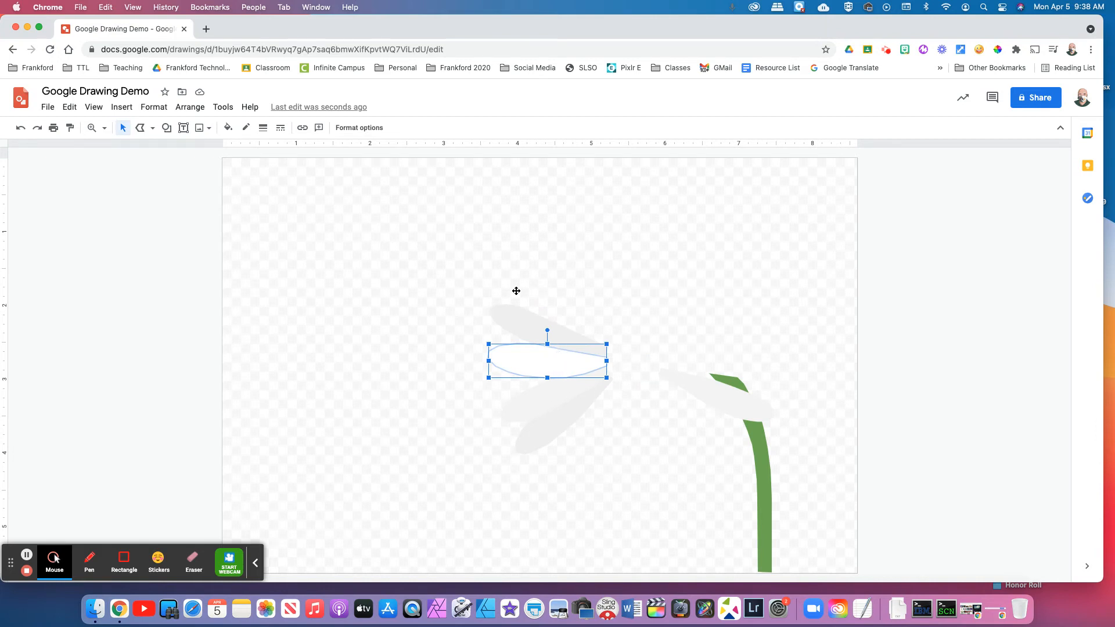
{"action": "left_click", "coordinate": [588, 317]}
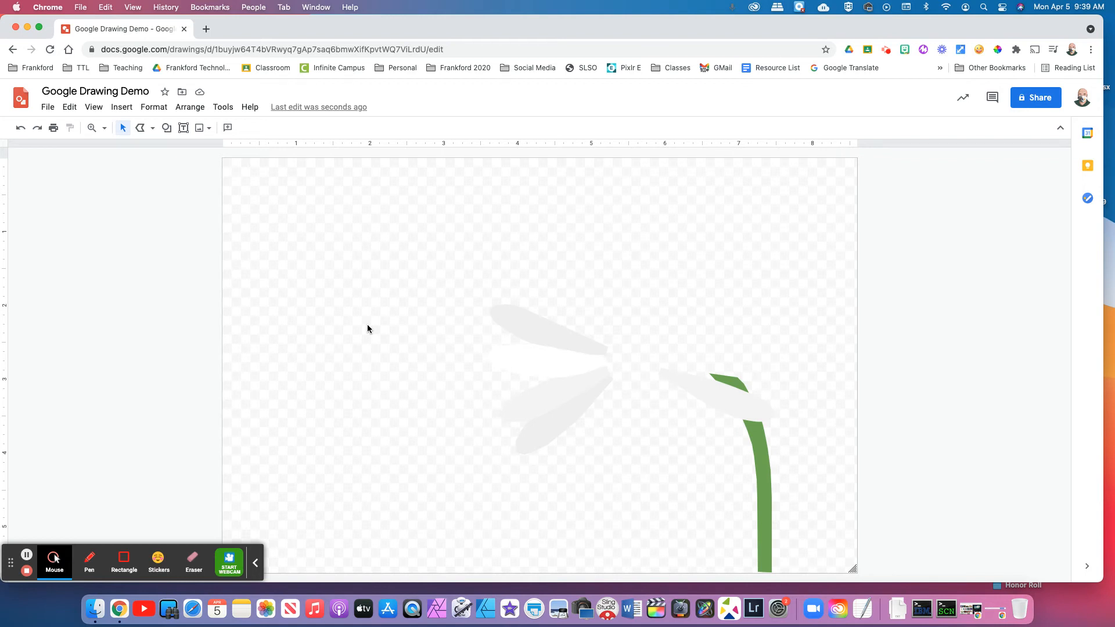
- Change the fill of the horizontal white petal to the lightest gray
{"action": "left_click", "coordinate": [530, 356]}
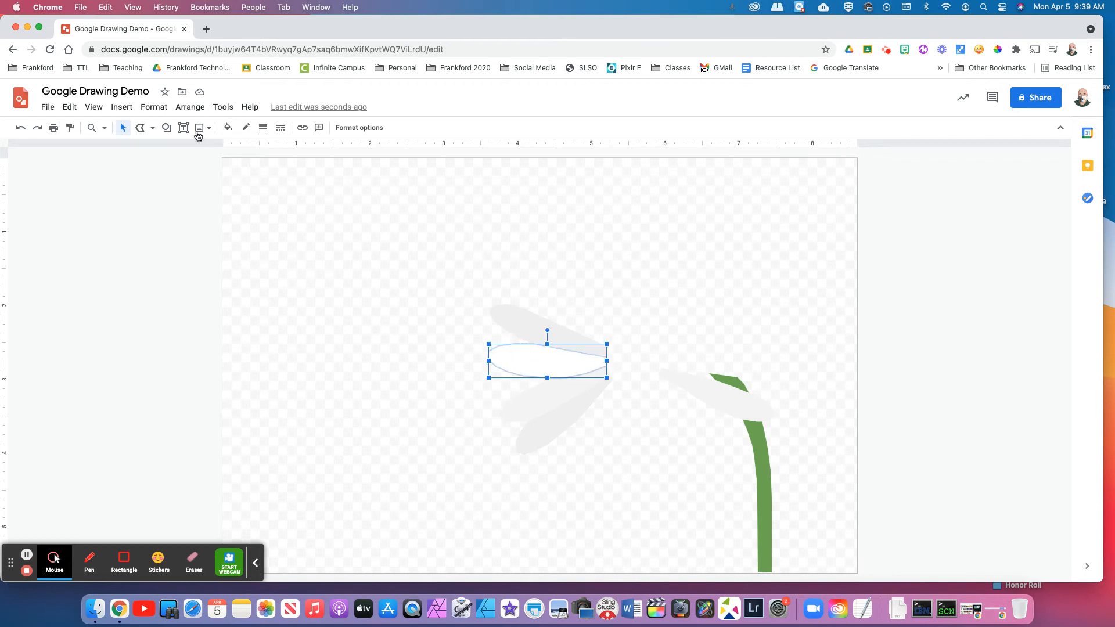
{"action": "left_click", "coordinate": [227, 127]}
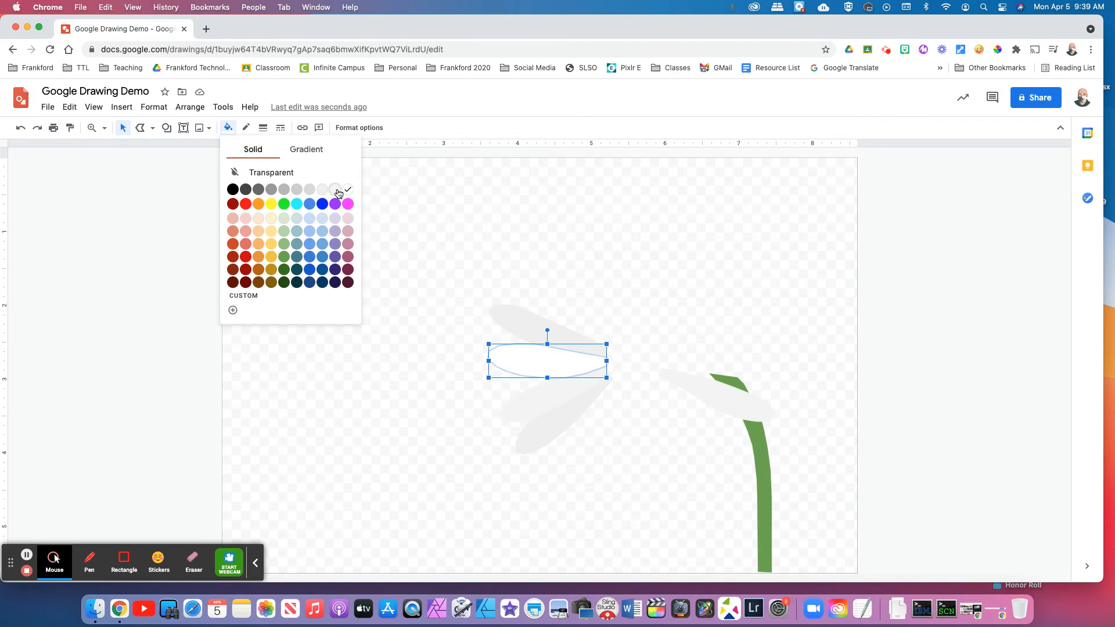
{"action": "left_click", "coordinate": [338, 193]}
{"action": "left_click", "coordinate": [431, 368]}
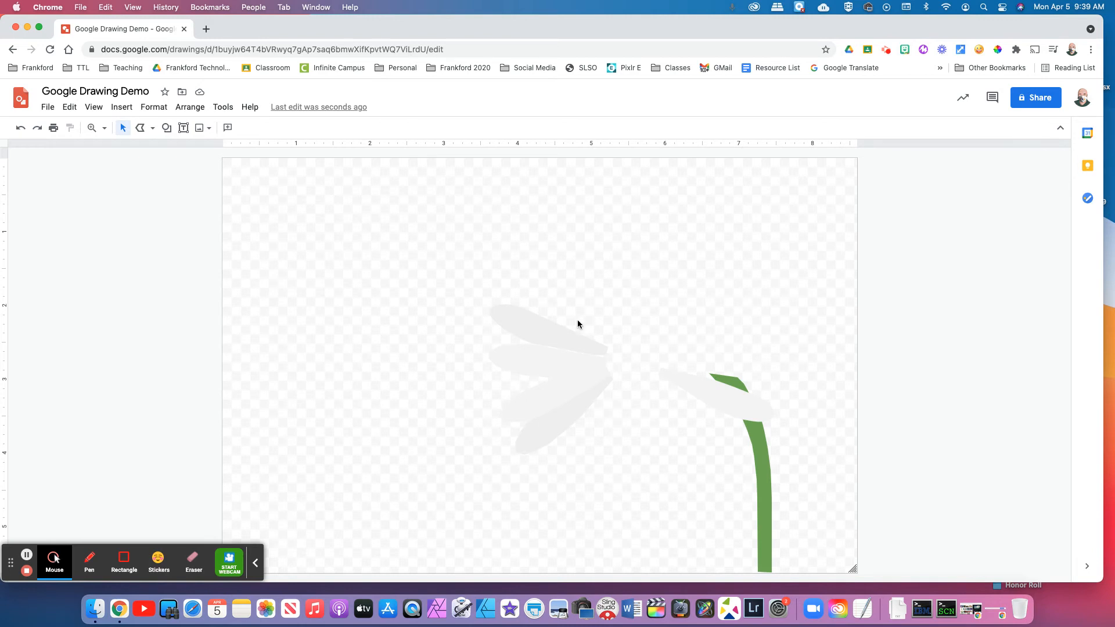
- Undo the horizontal petal's fill change and the deletion of the background photo
{"action": "left_click", "coordinate": [526, 357]}
{"action": "left_click", "coordinate": [356, 367]}
{"action": "key", "text": "super+z"}
{"action": "left_click", "coordinate": [926, 416]}
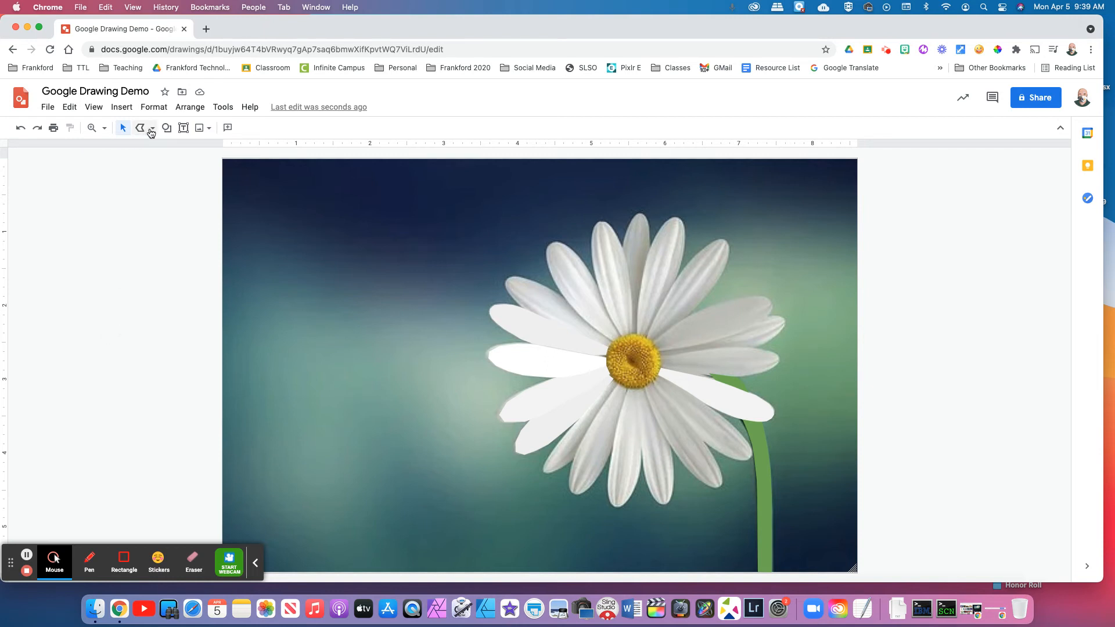
- Draw a circle the size of the daisy's yellow center and align it over that center
{"action": "left_click", "coordinate": [167, 127]}
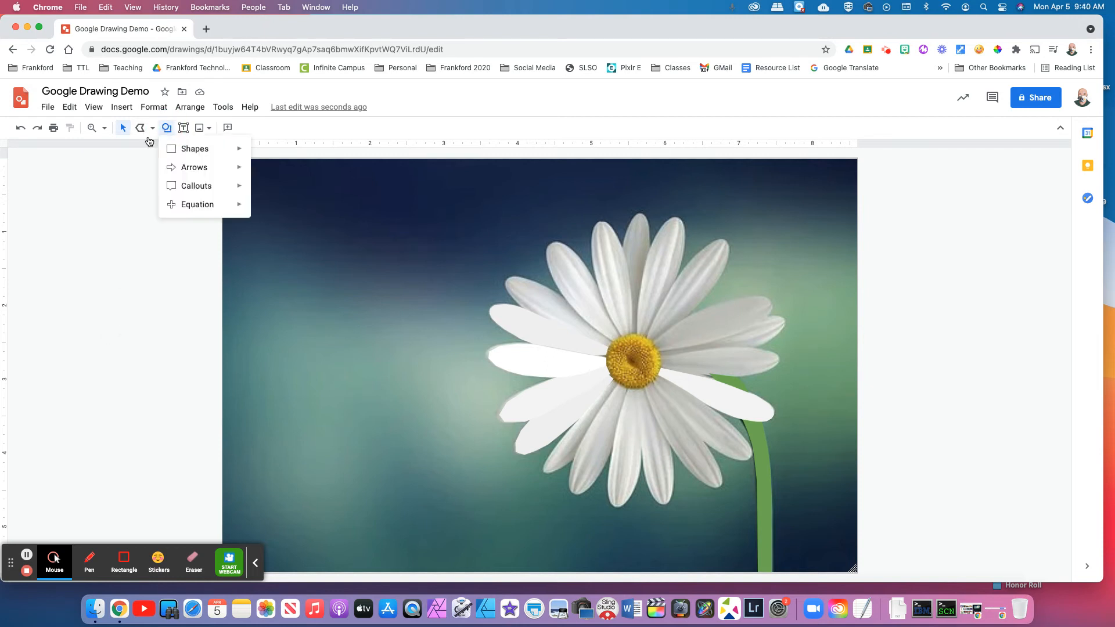
{"action": "mouse_move", "coordinate": [176, 152]}
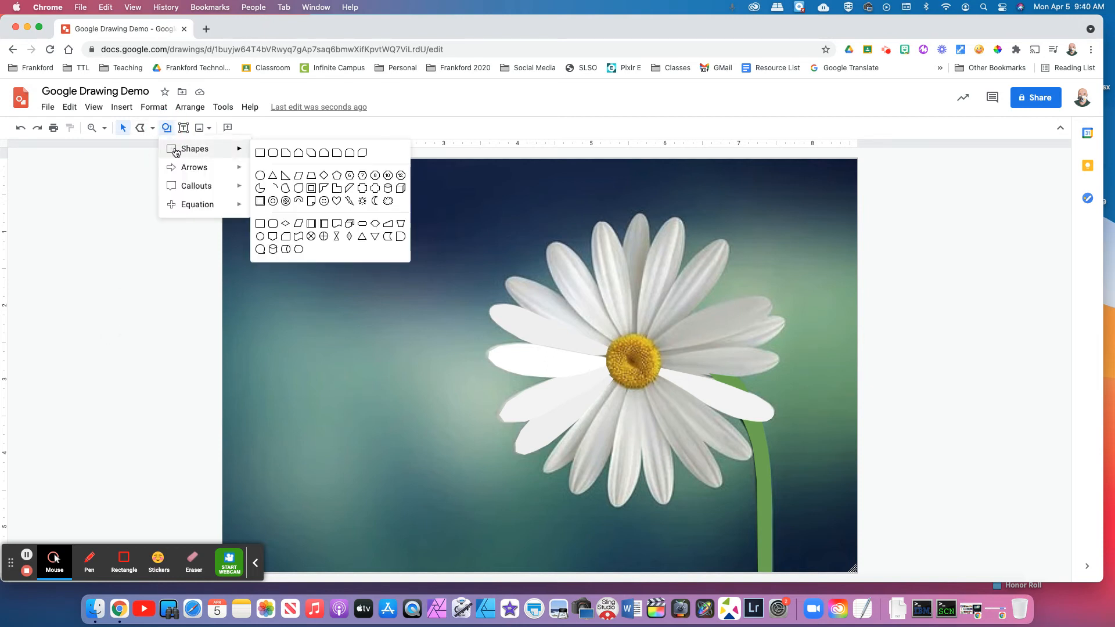
{"action": "left_click", "coordinate": [261, 177]}
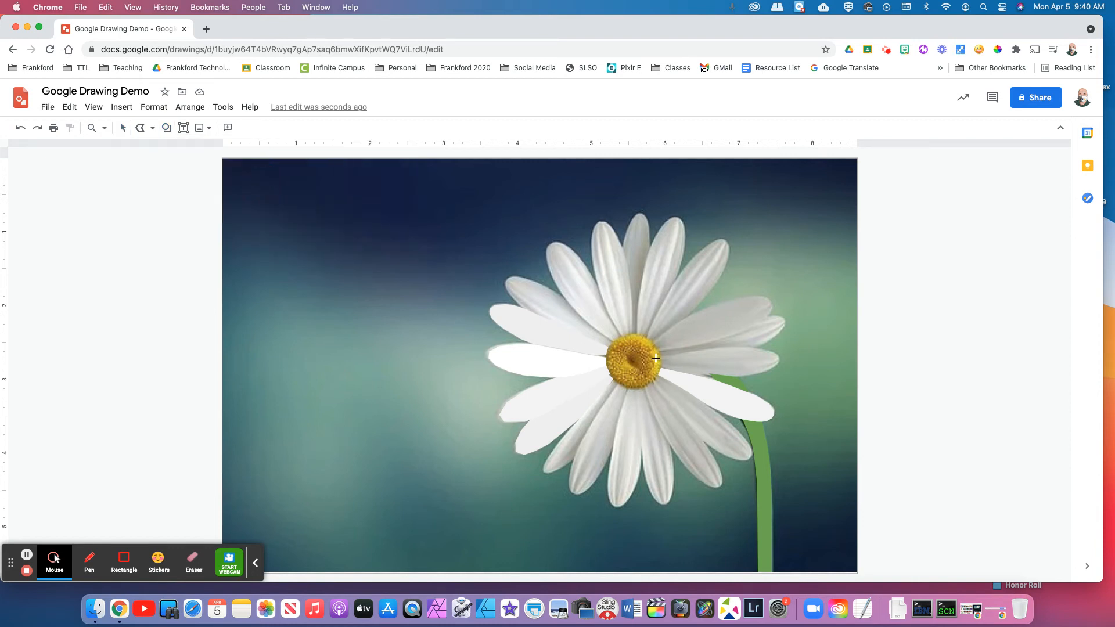
{"action": "left_click_drag", "start_coordinate": [608, 336], "coordinate": [663, 390]}
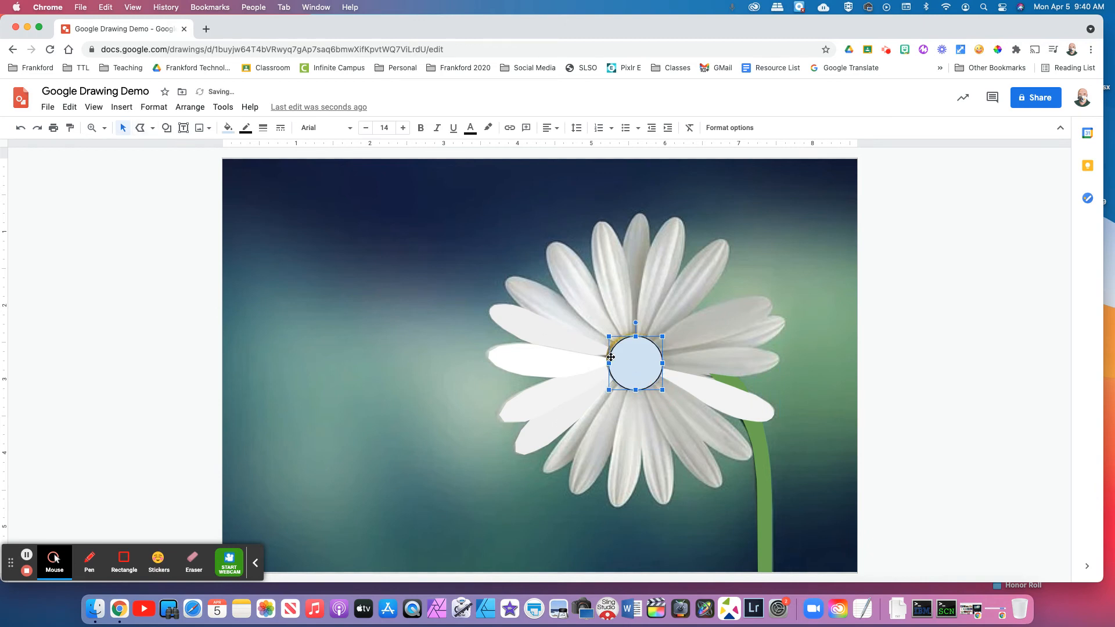
{"action": "left_click", "coordinate": [608, 363]}
{"action": "left_click_drag", "start_coordinate": [637, 356], "coordinate": [639, 358]}
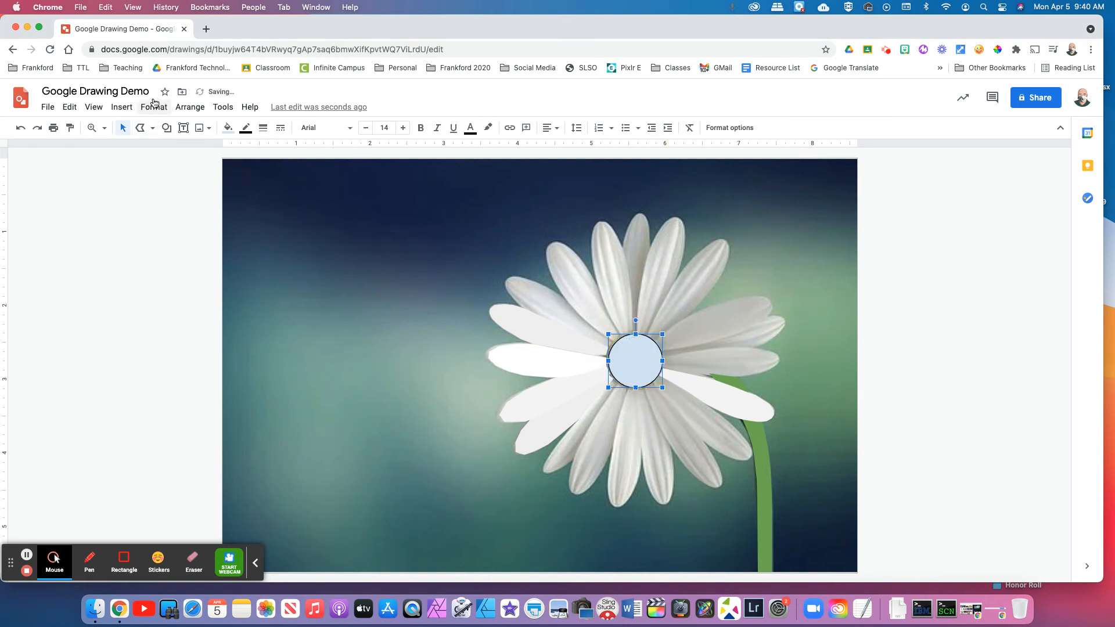
- Fill the center circle with a solid golden yellow
{"action": "left_click", "coordinate": [228, 128]}
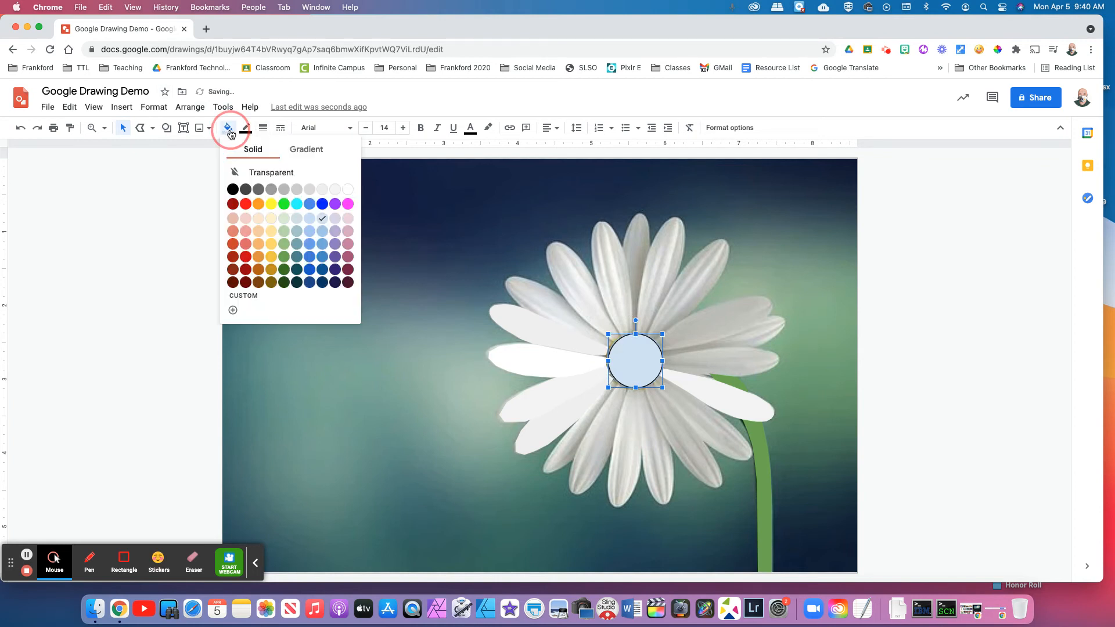
{"action": "left_click", "coordinate": [271, 257]}
{"action": "left_click", "coordinate": [937, 409]}
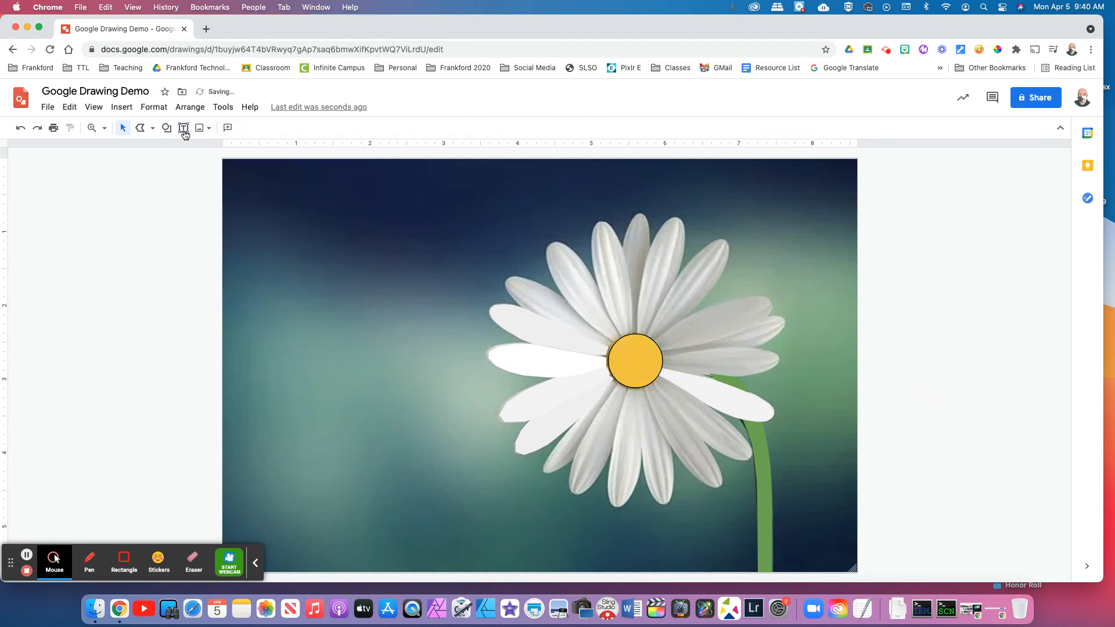
- Draw a small circle in the middle of the golden center, a little under a third of its width
{"action": "left_click", "coordinate": [167, 128]}
{"action": "mouse_move", "coordinate": [198, 153]}
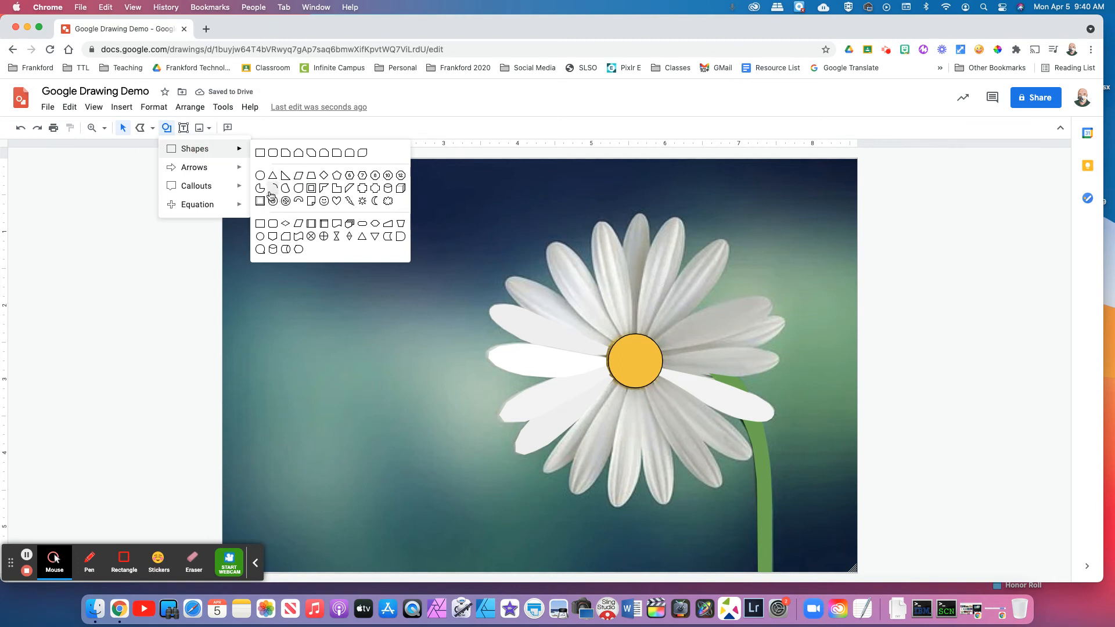
{"action": "left_click", "coordinate": [259, 225]}
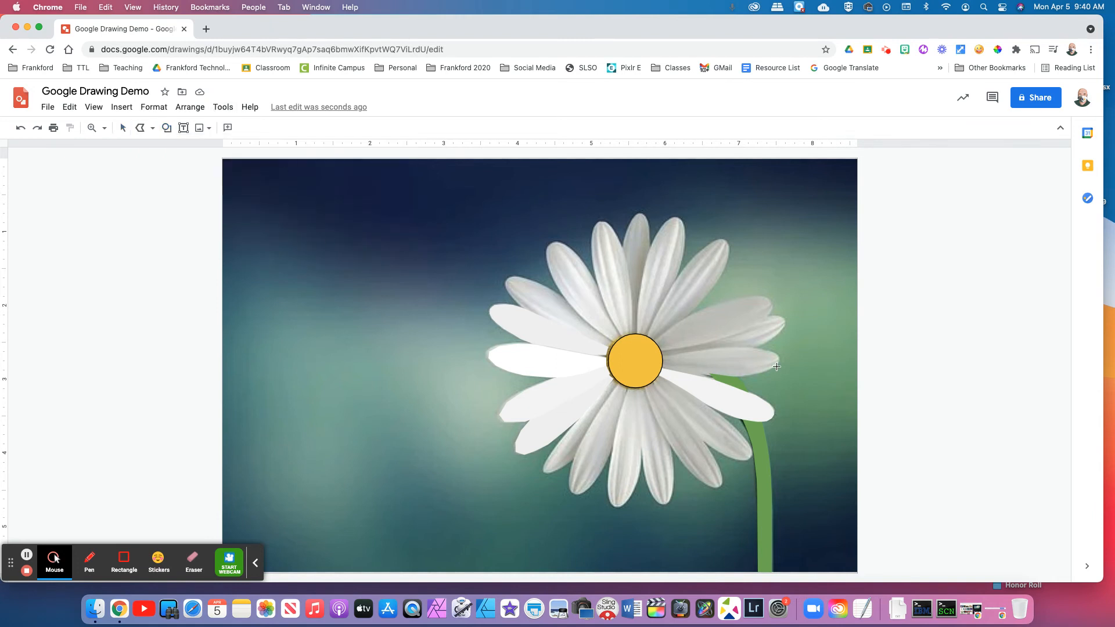
{"action": "left_click_drag", "start_coordinate": [627, 355], "coordinate": [632, 365]}
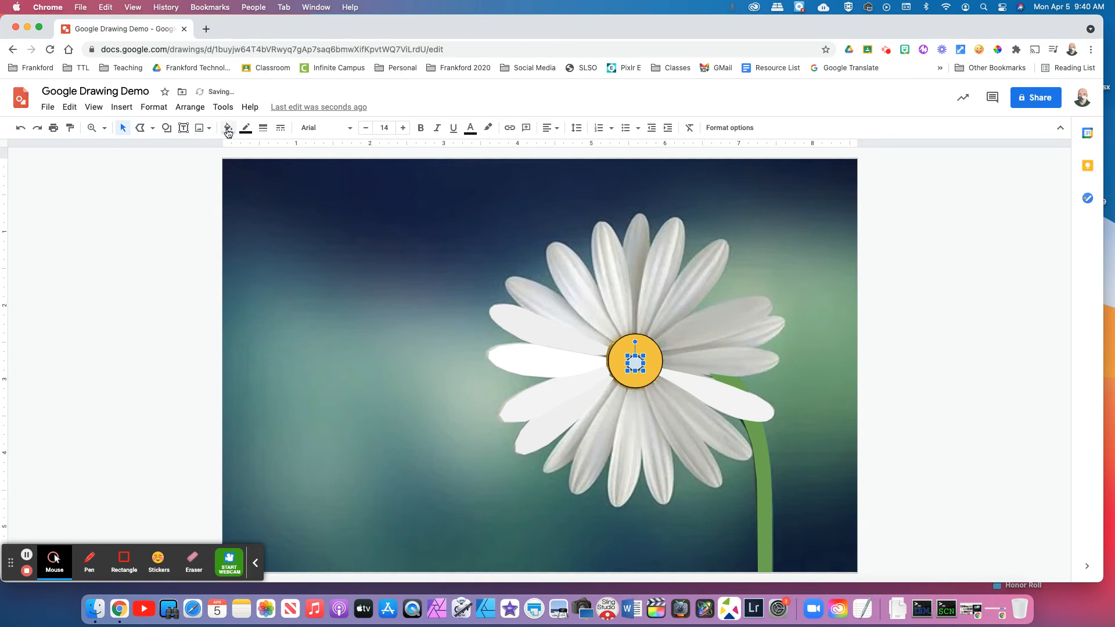
- Fill the small inner circle with a dark golden brown and nudge it to the middle of the golden circle
{"action": "left_click", "coordinate": [227, 129]}
{"action": "left_click", "coordinate": [271, 273]}
{"action": "left_click_drag", "start_coordinate": [636, 353], "coordinate": [636, 352]}
{"action": "left_click", "coordinate": [901, 381]}
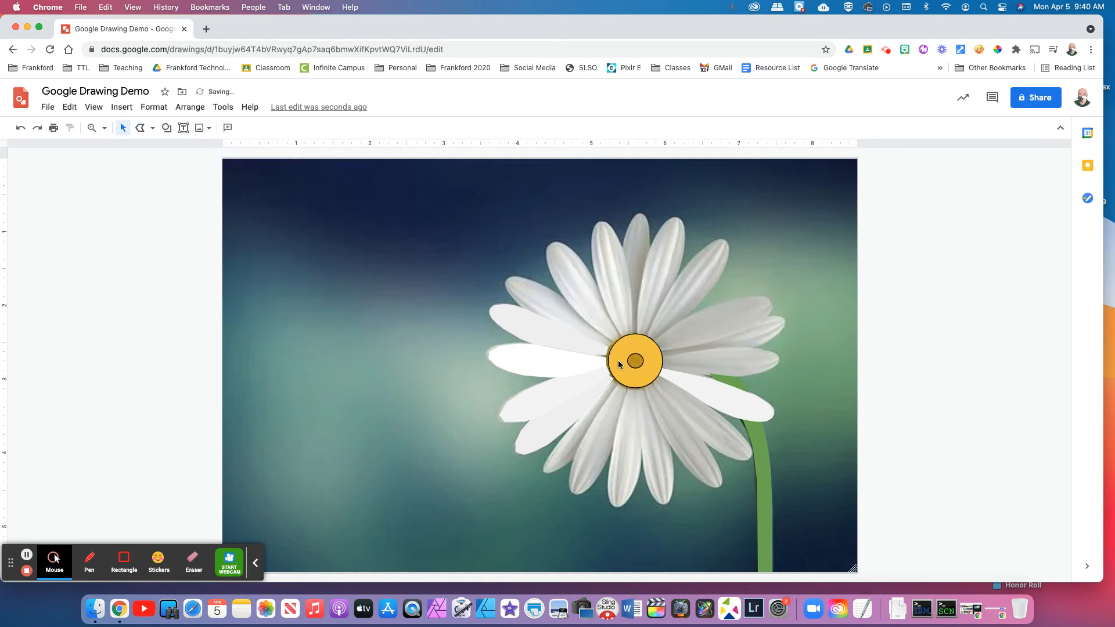
{"action": "left_click", "coordinate": [167, 128]}
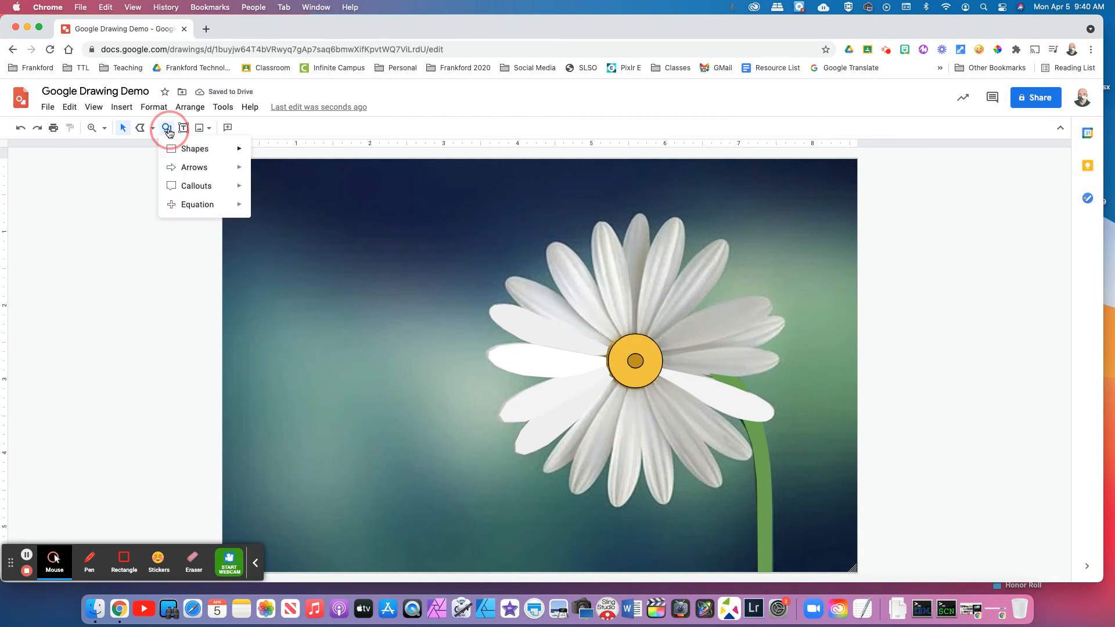
{"action": "mouse_move", "coordinate": [194, 149]}
{"action": "left_click", "coordinate": [261, 176]}
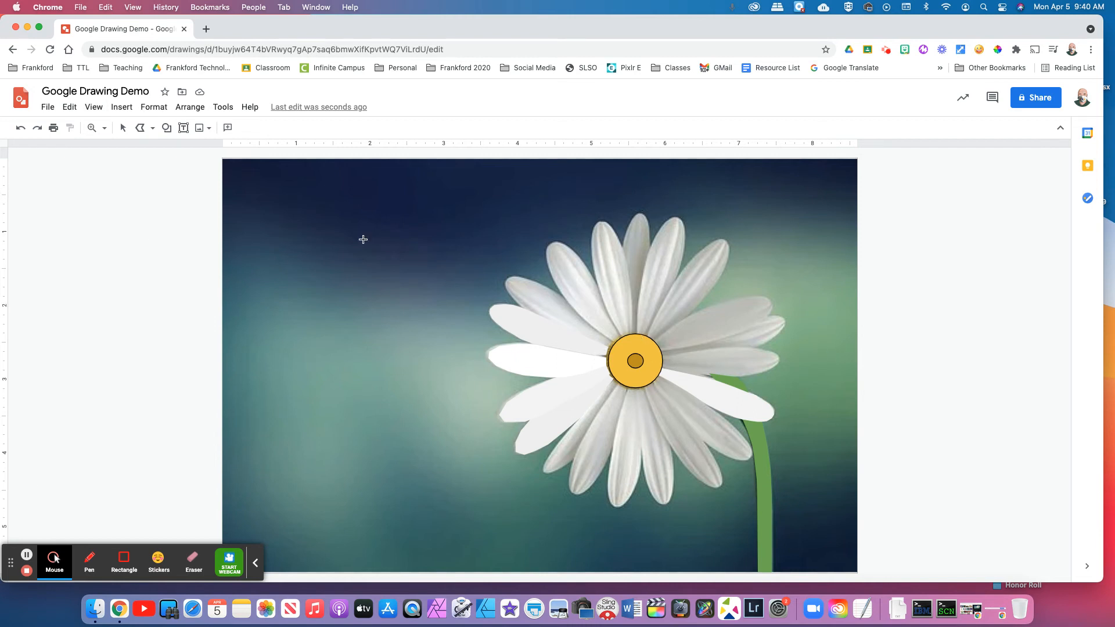
- Enlarge the golden center circle slightly on all sides so it covers the photo's yellow rim and the inner petal ends
{"action": "left_click", "coordinate": [104, 128]}
{"action": "left_click", "coordinate": [133, 205]}
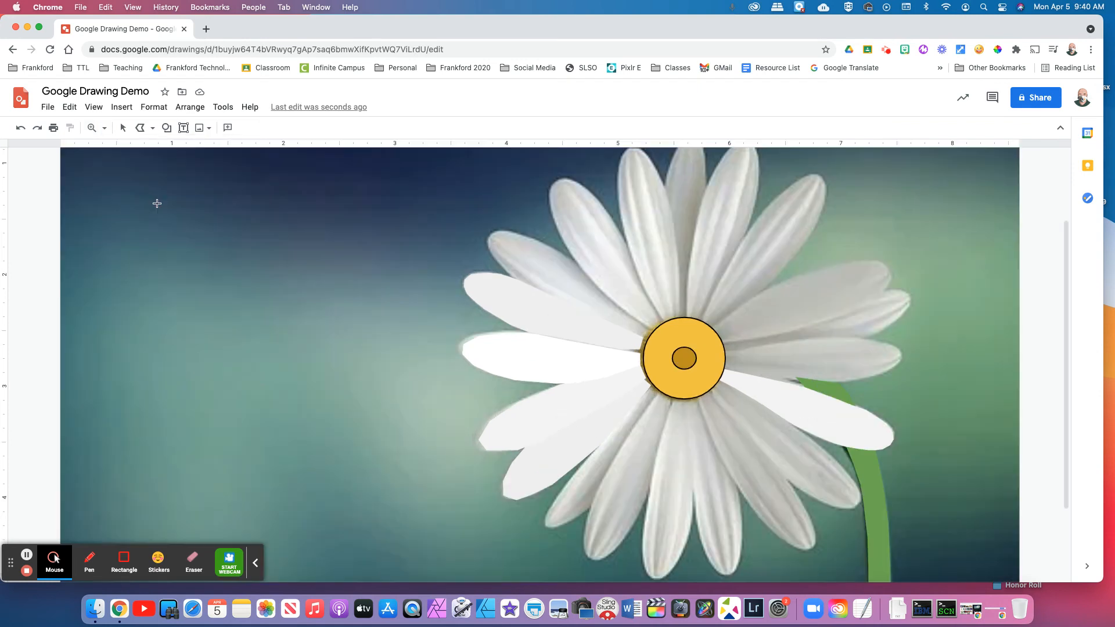
{"action": "left_click", "coordinate": [104, 128]}
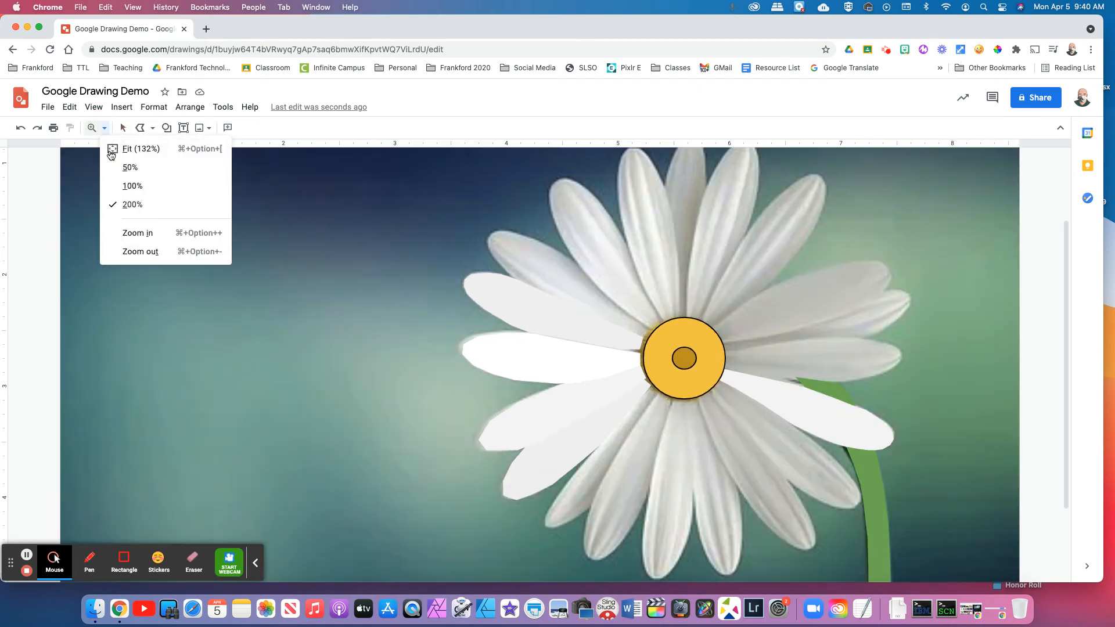
{"action": "left_click", "coordinate": [157, 254]}
{"action": "left_click", "coordinate": [104, 128]}
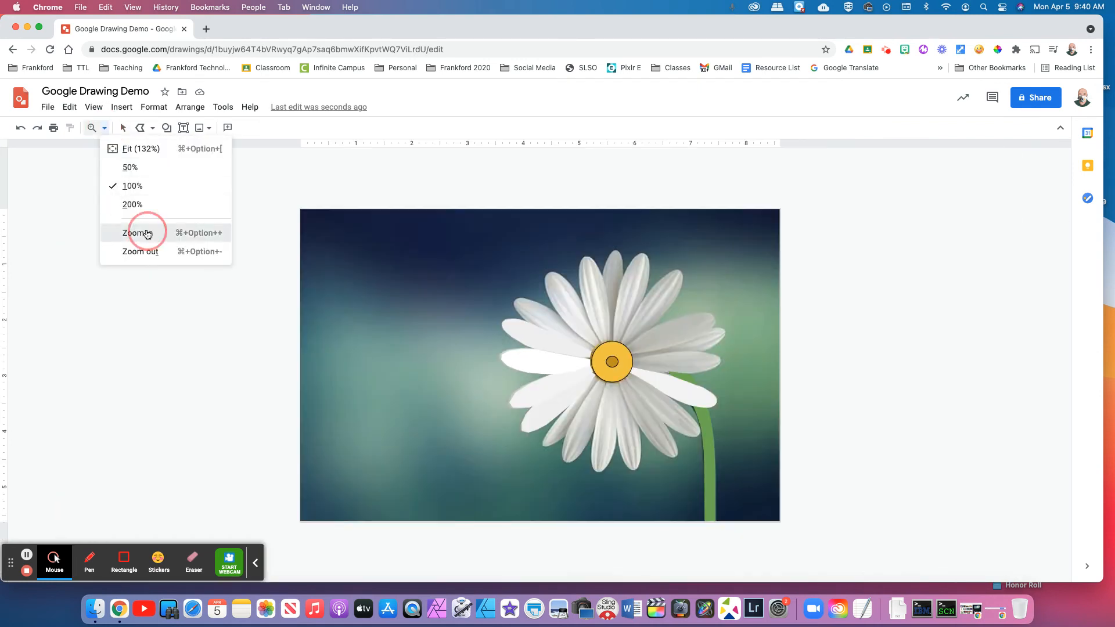
{"action": "left_click", "coordinate": [140, 232]}
{"action": "left_click", "coordinate": [104, 128]}
{"action": "left_click", "coordinate": [148, 233]}
{"action": "left_click", "coordinate": [104, 127]}
{"action": "left_click", "coordinate": [148, 233]}
{"action": "scroll", "coordinate": [462, 279], "scroll_direction": "right", "scroll_amount": 8}
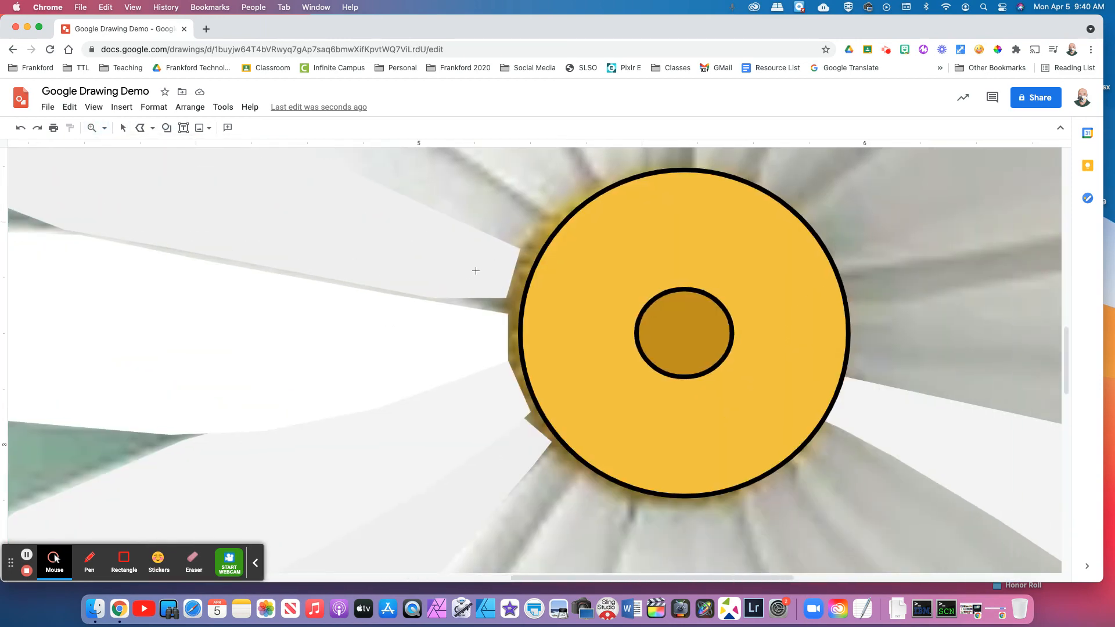
{"action": "left_click", "coordinate": [122, 128]}
{"action": "left_click", "coordinate": [620, 275]}
{"action": "left_click_drag", "start_coordinate": [520, 333], "coordinate": [505, 333]}
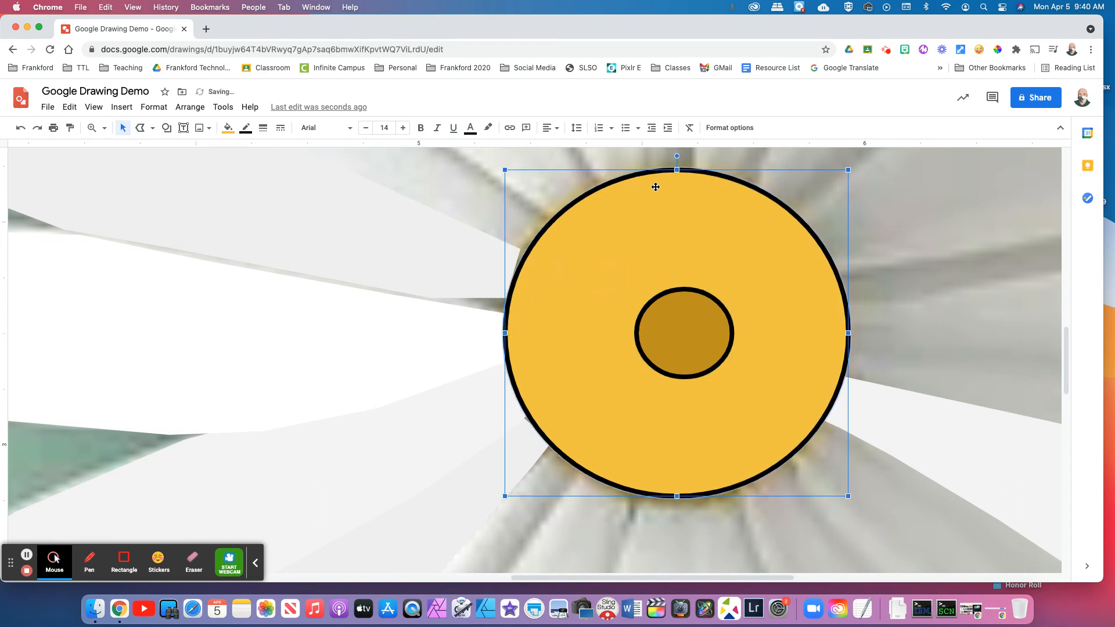
{"action": "left_click_drag", "start_coordinate": [677, 171], "coordinate": [677, 163]}
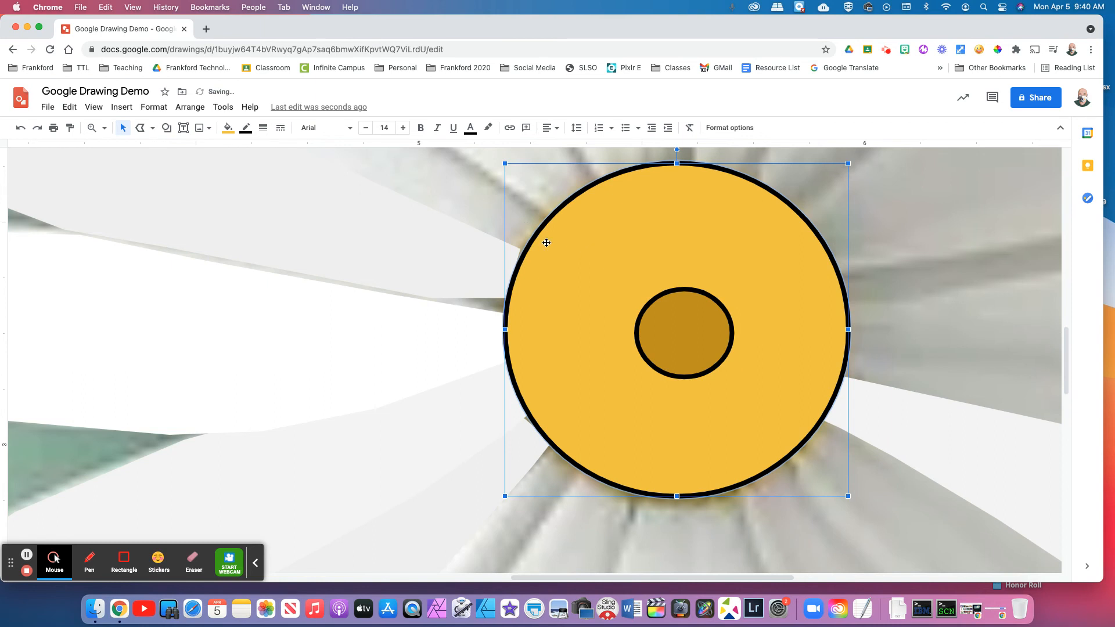
{"action": "left_click_drag", "start_coordinate": [506, 165], "coordinate": [501, 164]}
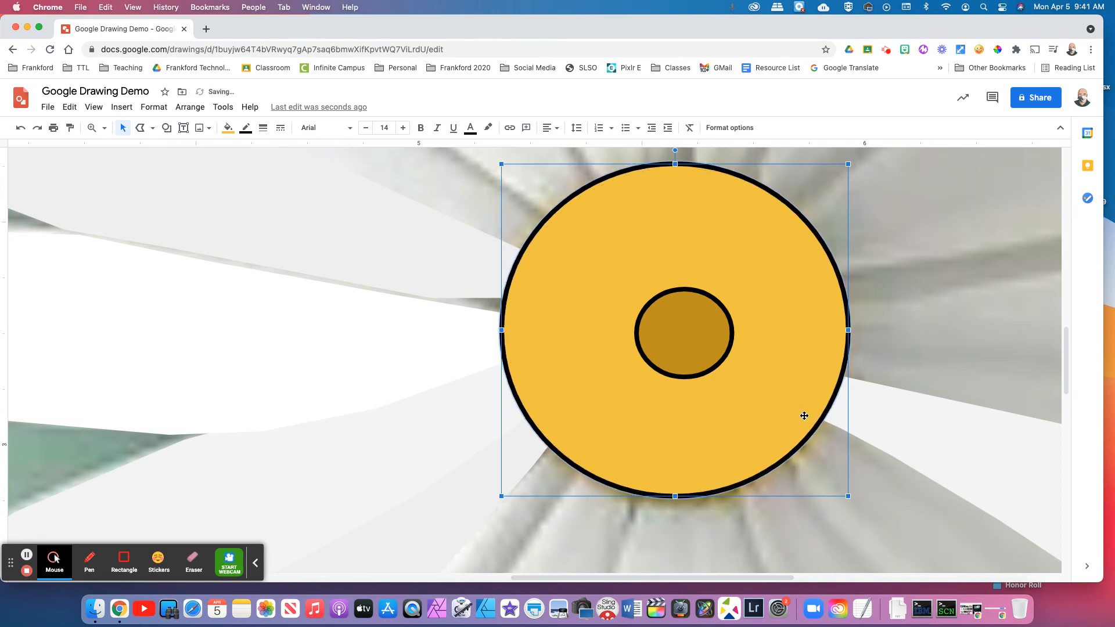
{"action": "left_click_drag", "start_coordinate": [848, 497], "coordinate": [854, 504]}
- Set the small inner circle's border to the same dark golden brown as its fill
{"action": "left_click", "coordinate": [692, 331]}
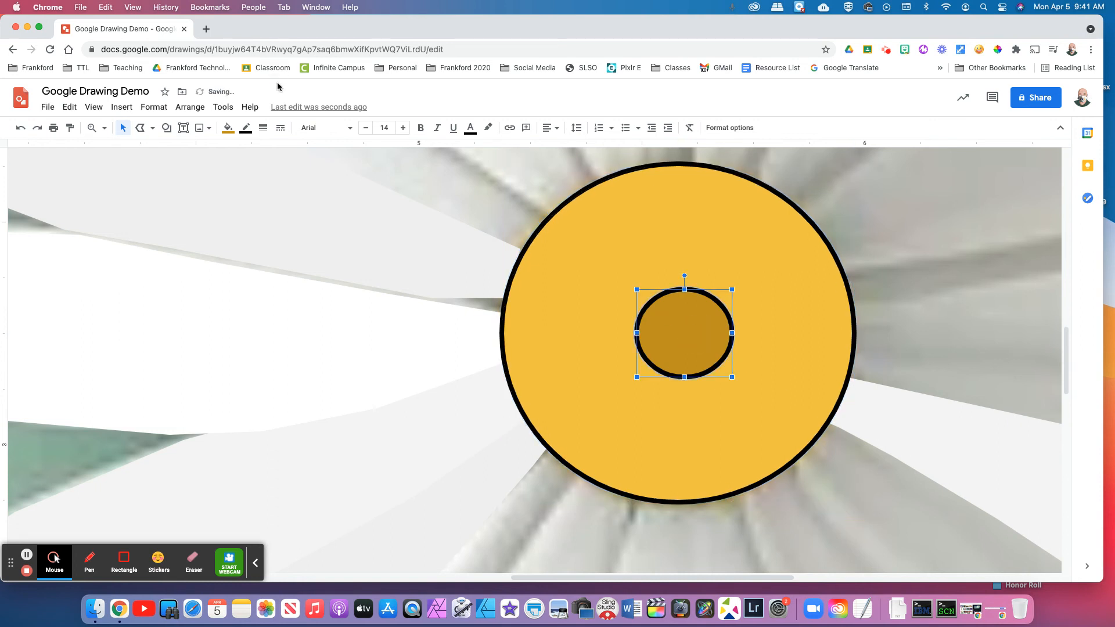
{"action": "left_click", "coordinate": [246, 127]}
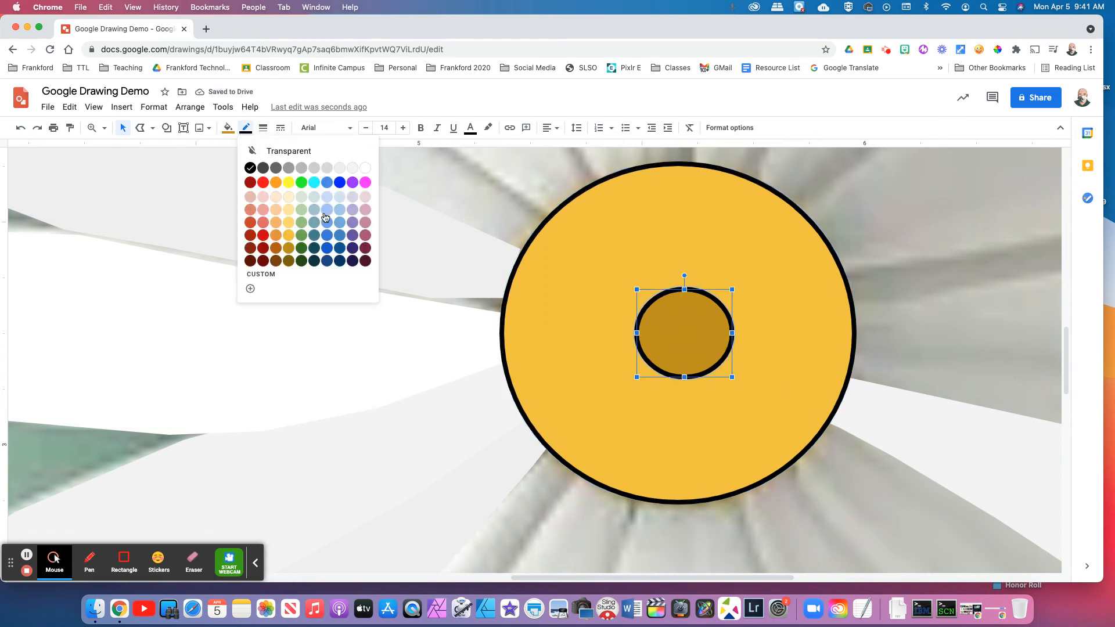
{"action": "left_click", "coordinate": [291, 250]}
{"action": "left_click", "coordinate": [622, 291]}
{"action": "left_click", "coordinate": [685, 350]}
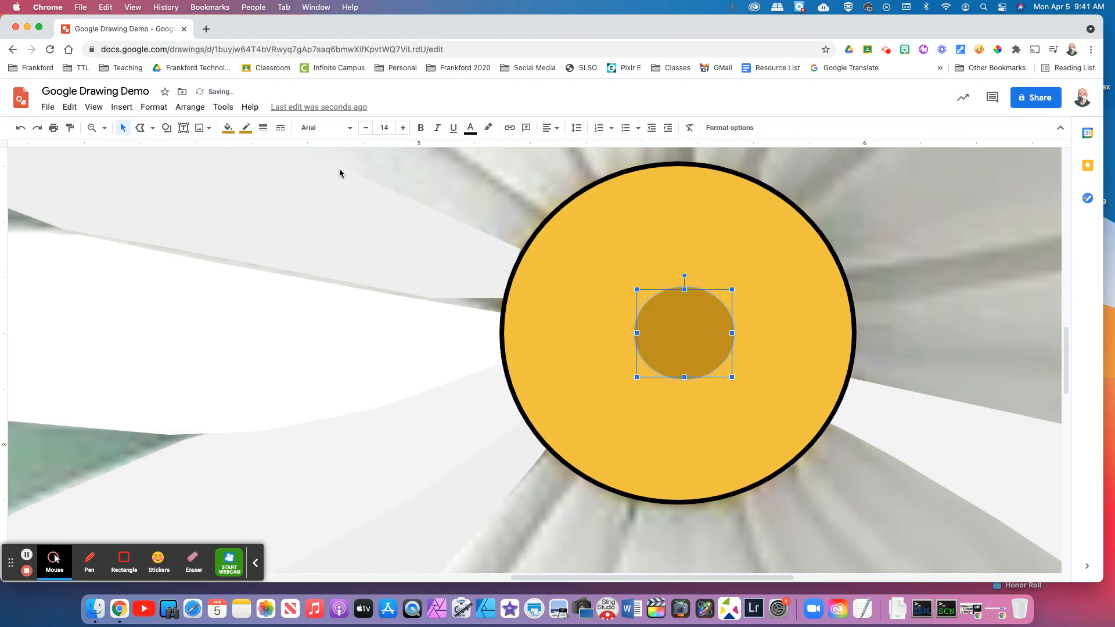